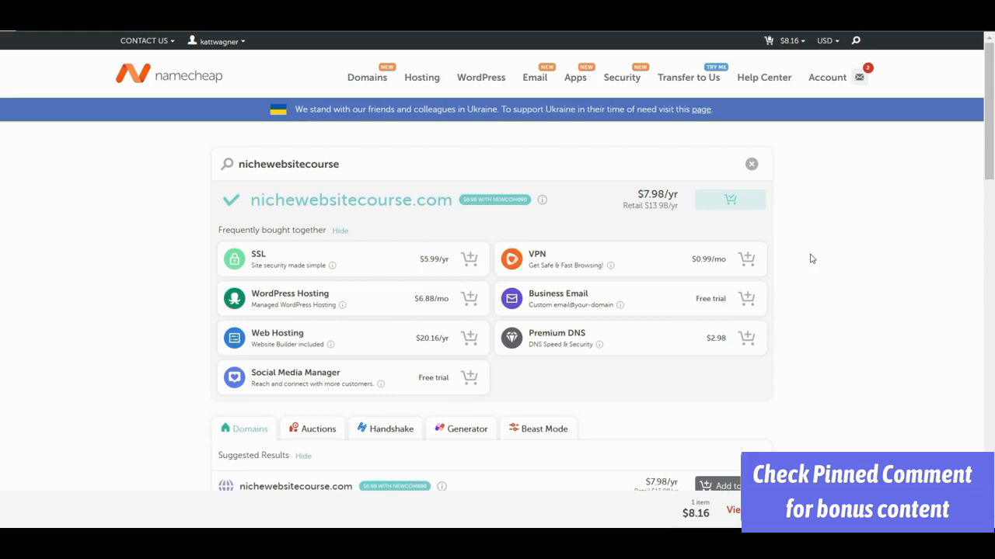
- Open the shopping cart and set the nichewebsitecourse.com domain registration term to 2 years
{"action": "scroll", "coordinate": [810, 259], "scroll_direction": "down", "scroll_amount": 2}
{"action": "scroll", "coordinate": [811, 258], "scroll_direction": "up", "scroll_amount": 2}
{"action": "mouse_move", "coordinate": [777, 44]}
{"action": "left_click", "coordinate": [746, 141]}
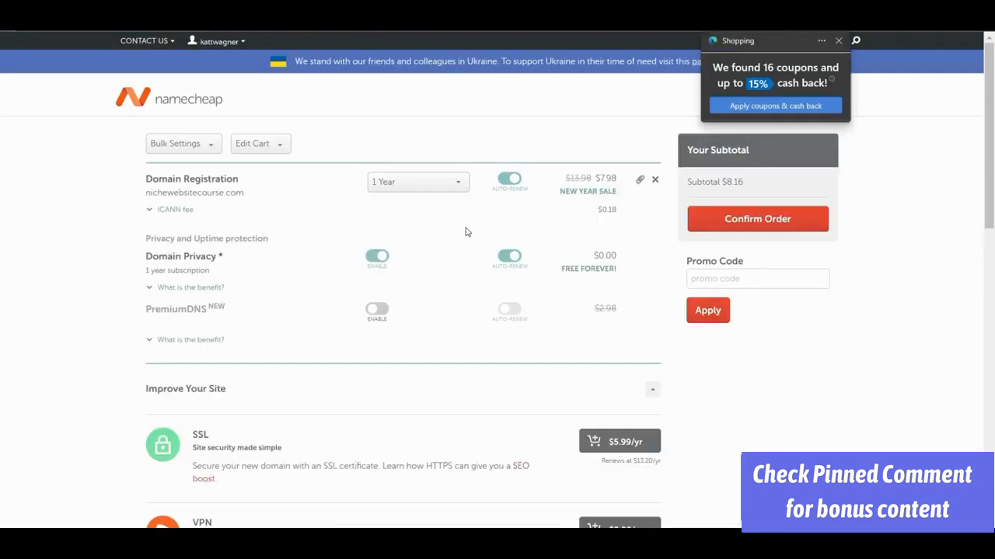
{"action": "left_click", "coordinate": [462, 185]}
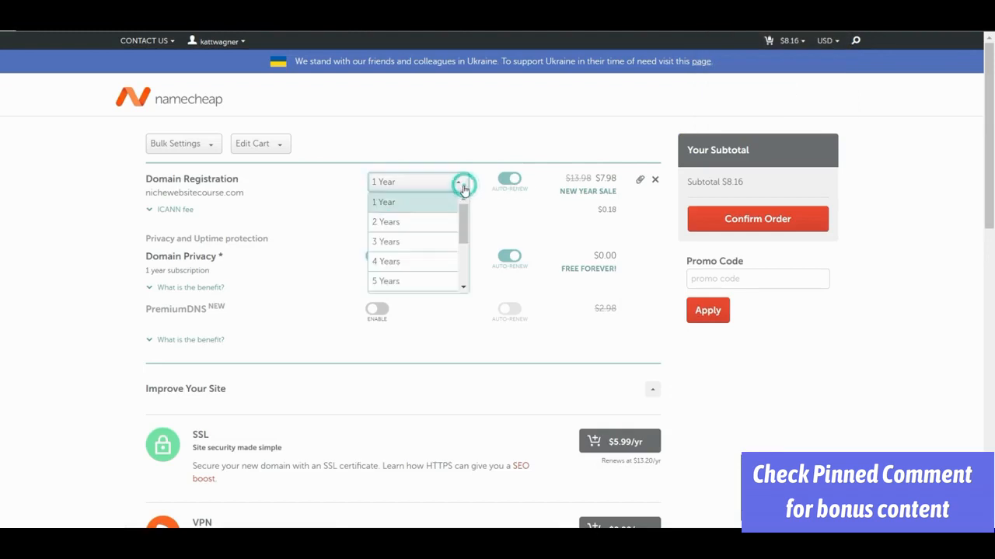
{"action": "left_click", "coordinate": [440, 222]}
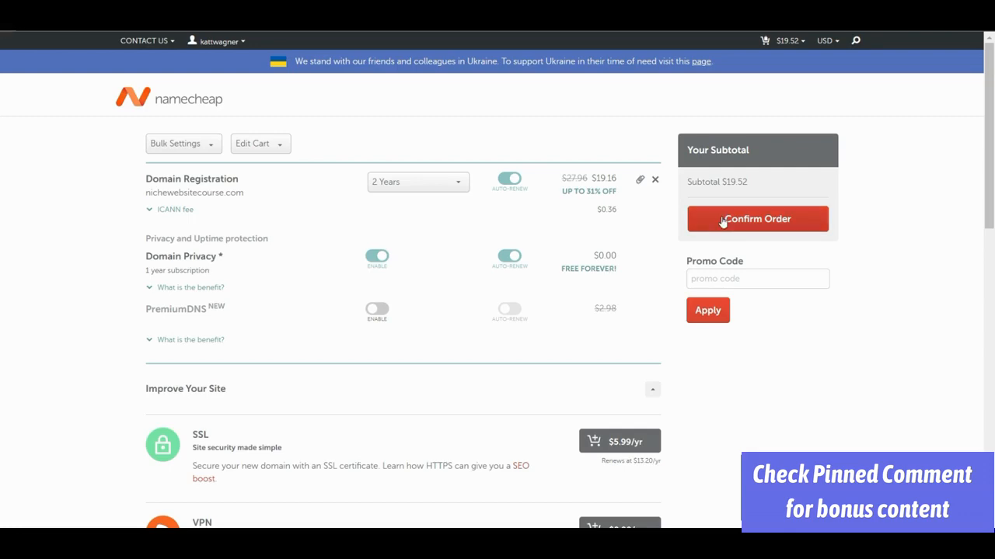
- Confirm the order for the domain registration after checking the cart's add-ons, and look through the order review
{"action": "scroll", "coordinate": [415, 235], "scroll_direction": "down", "scroll_amount": 10}
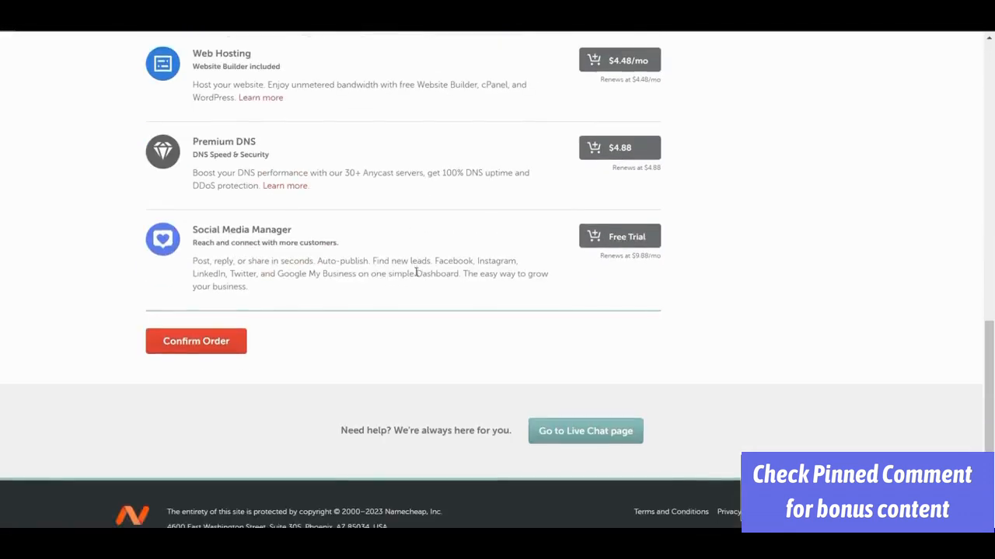
{"action": "scroll", "coordinate": [427, 283], "scroll_direction": "up", "scroll_amount": 8}
{"action": "scroll", "coordinate": [436, 297], "scroll_direction": "up", "scroll_amount": 3}
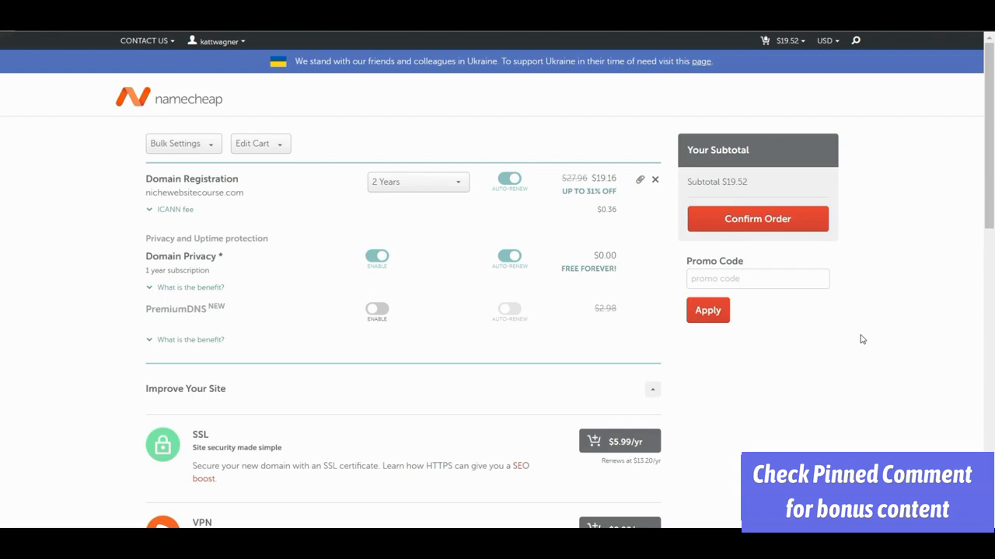
{"action": "scroll", "coordinate": [380, 355], "scroll_direction": "down", "scroll_amount": 7}
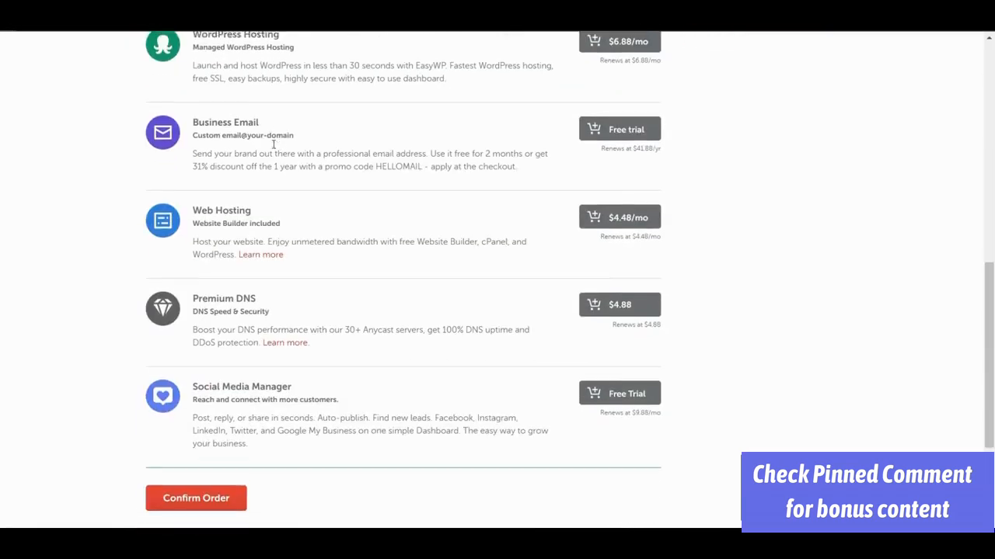
{"action": "scroll", "coordinate": [286, 362], "scroll_direction": "up", "scroll_amount": 10}
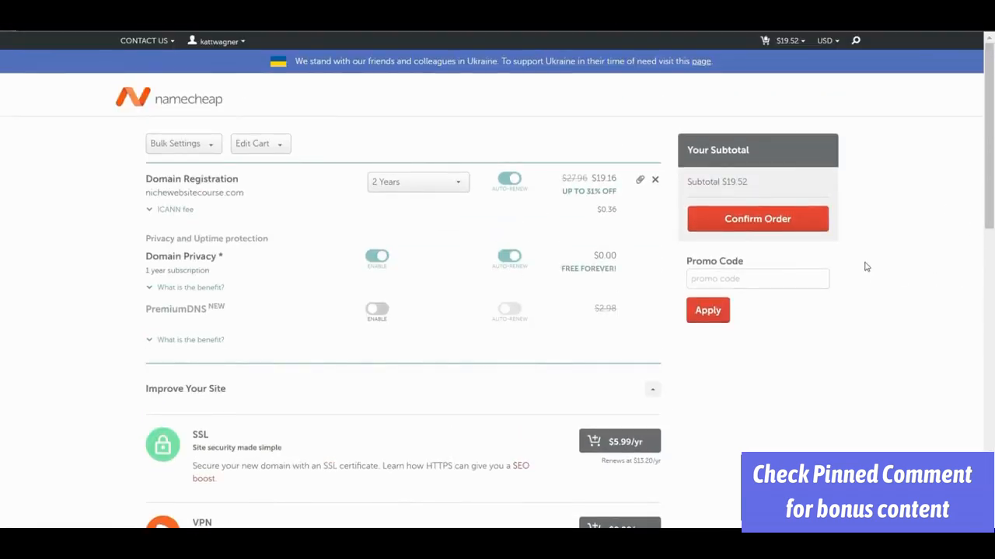
{"action": "left_click", "coordinate": [801, 221]}
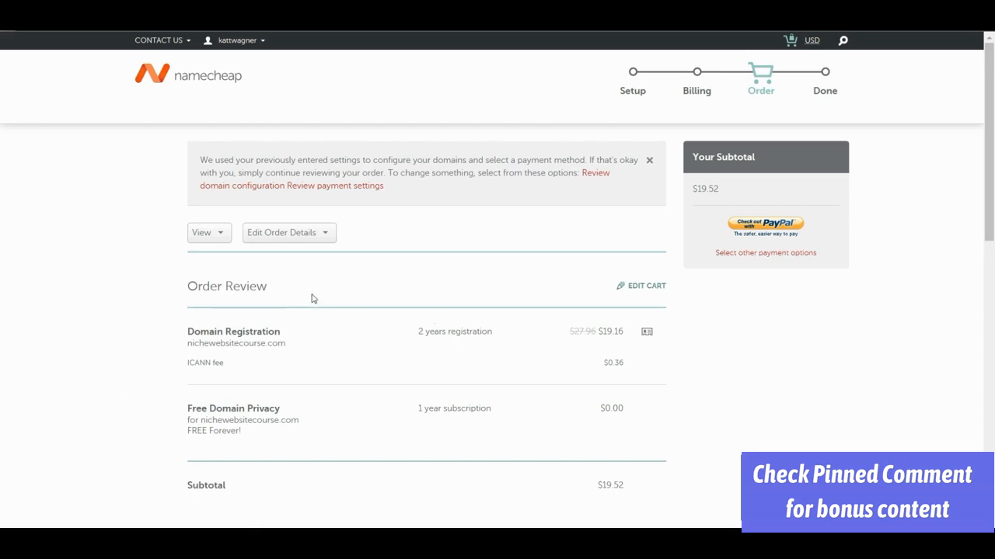
{"action": "scroll", "coordinate": [312, 298], "scroll_direction": "down", "scroll_amount": 2}
{"action": "scroll", "coordinate": [312, 299], "scroll_direction": "down", "scroll_amount": 1}
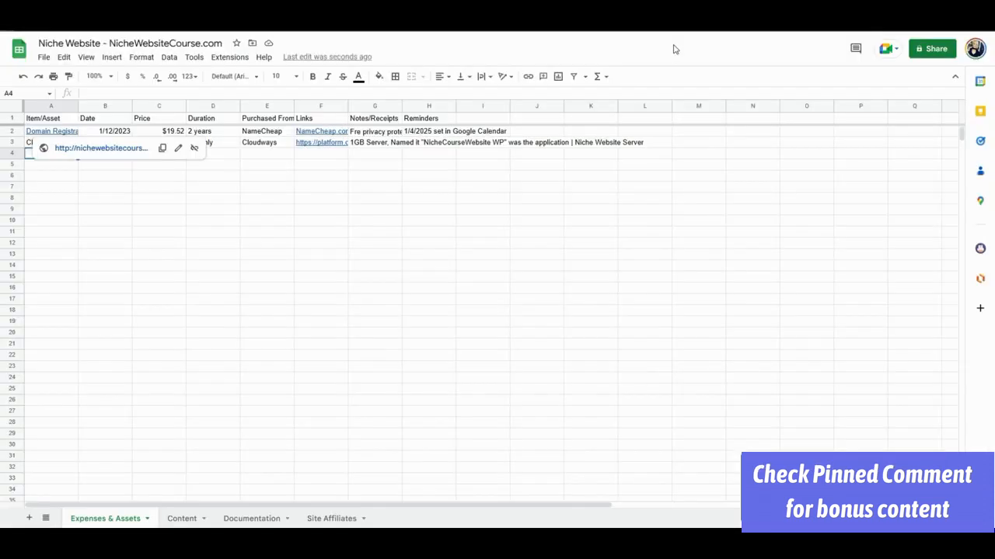
- In the Google Sheets expense tracker, examine the domain's Notes/Receipts entry and the Reminders column on the Expenses & Assets sheet
{"action": "left_click", "coordinate": [644, 231]}
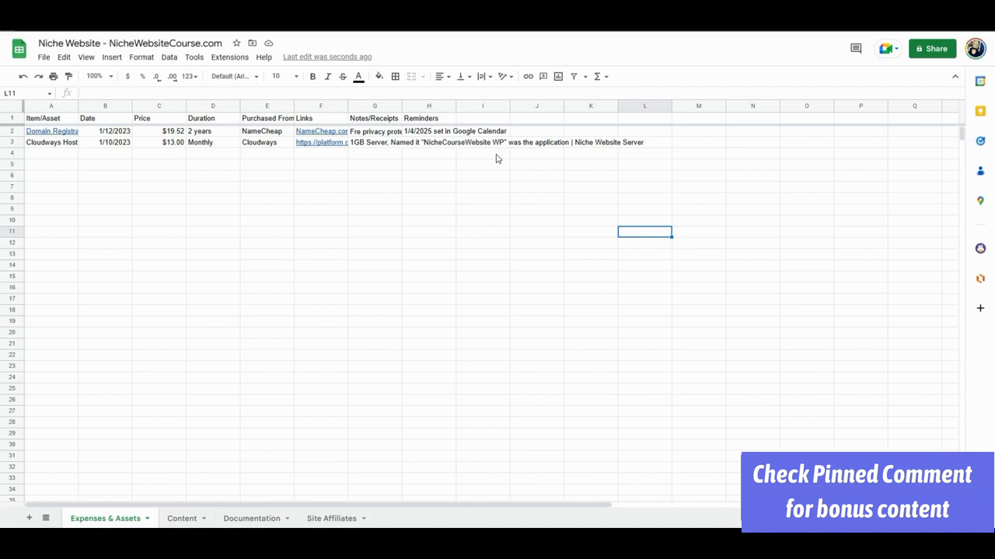
{"action": "left_click", "coordinate": [321, 153]}
{"action": "left_click", "coordinate": [375, 132]}
{"action": "double_click", "coordinate": [376, 133]}
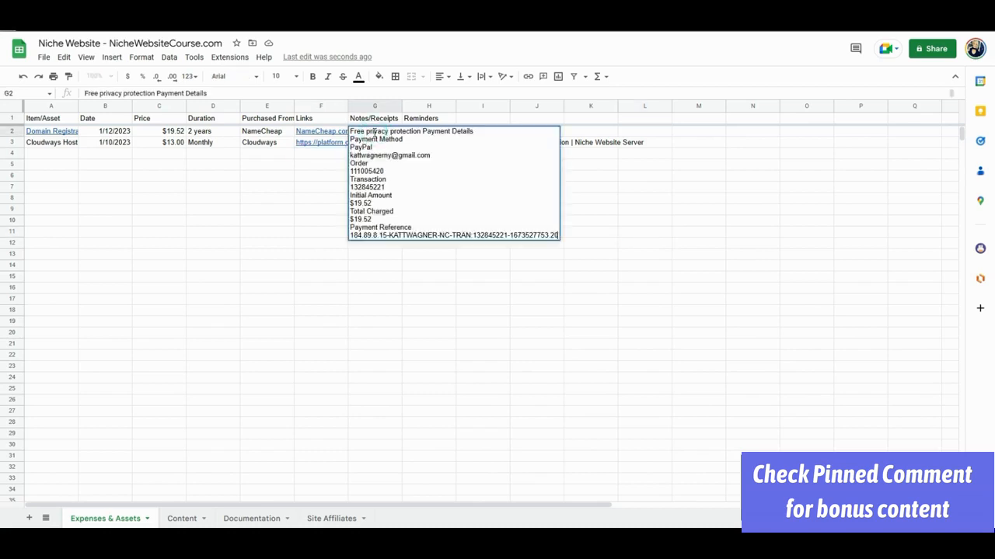
{"action": "left_click", "coordinate": [266, 195]}
{"action": "left_click", "coordinate": [418, 118]}
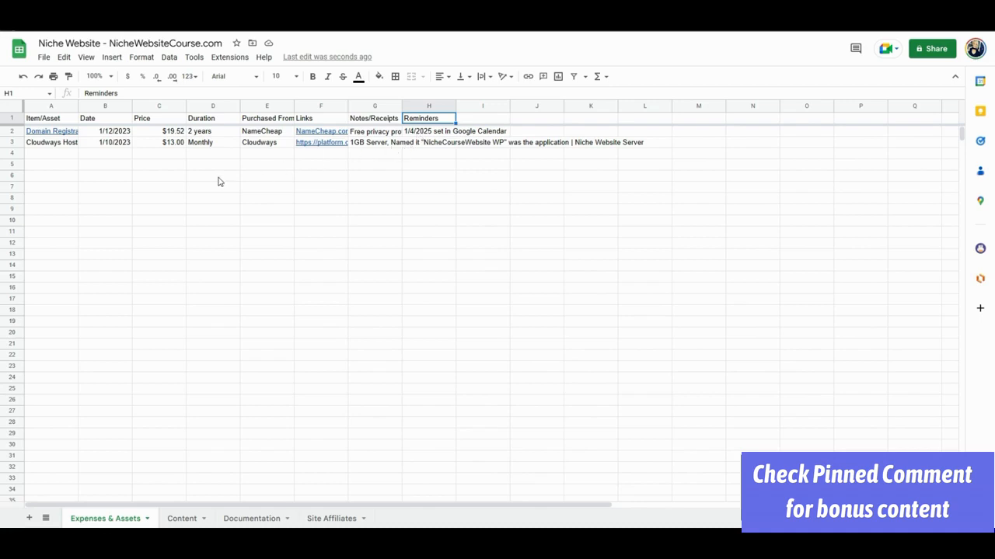
{"action": "left_click", "coordinate": [105, 187]}
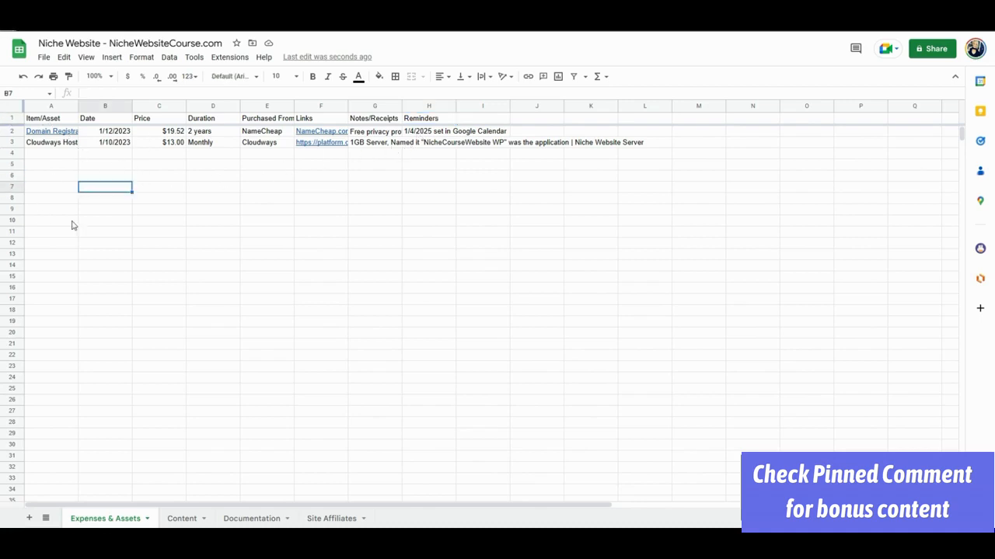
- Freeze the header row of the Expenses & Assets sheet
{"action": "left_click", "coordinate": [11, 118]}
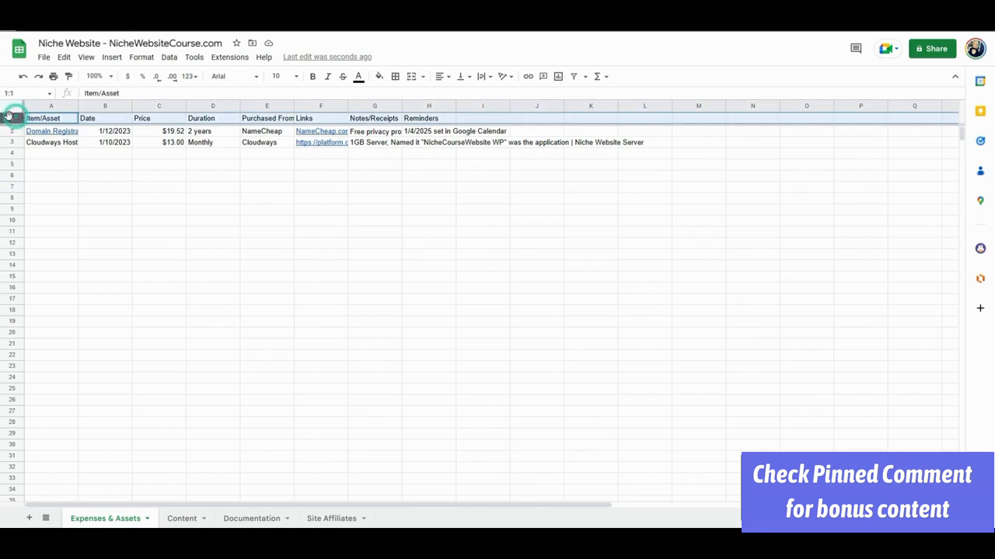
{"action": "left_click", "coordinate": [87, 59]}
{"action": "mouse_move", "coordinate": [108, 96]}
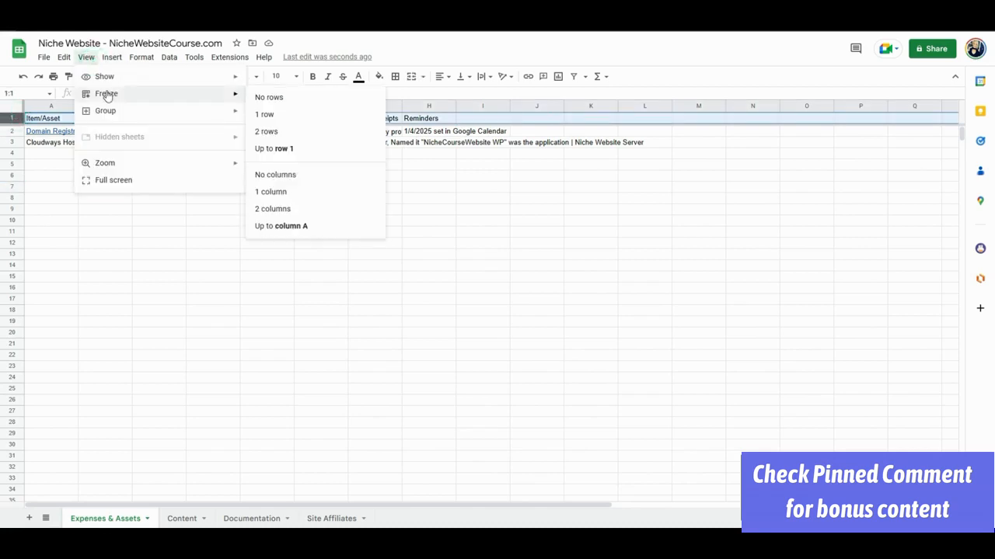
{"action": "left_click", "coordinate": [295, 122]}
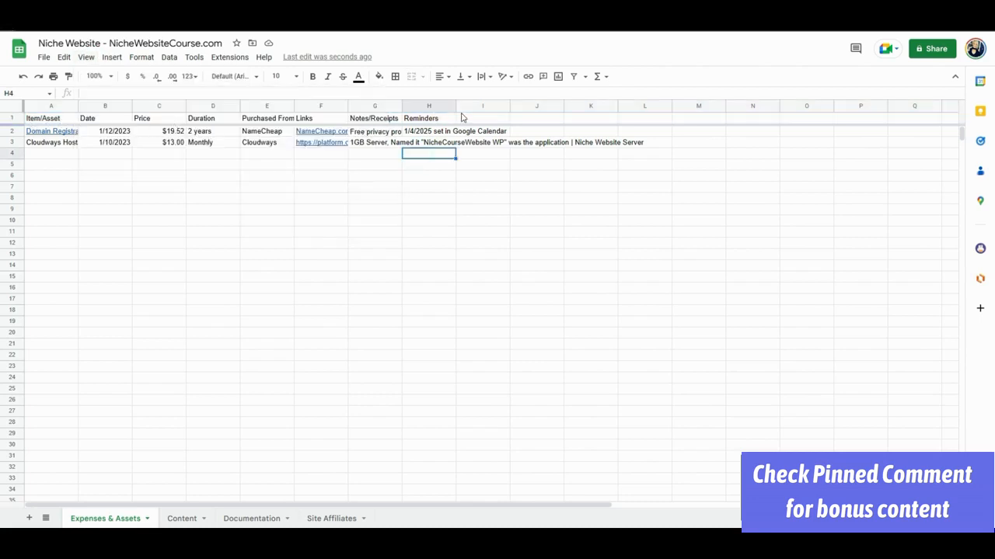
{"action": "left_click", "coordinate": [62, 164]}
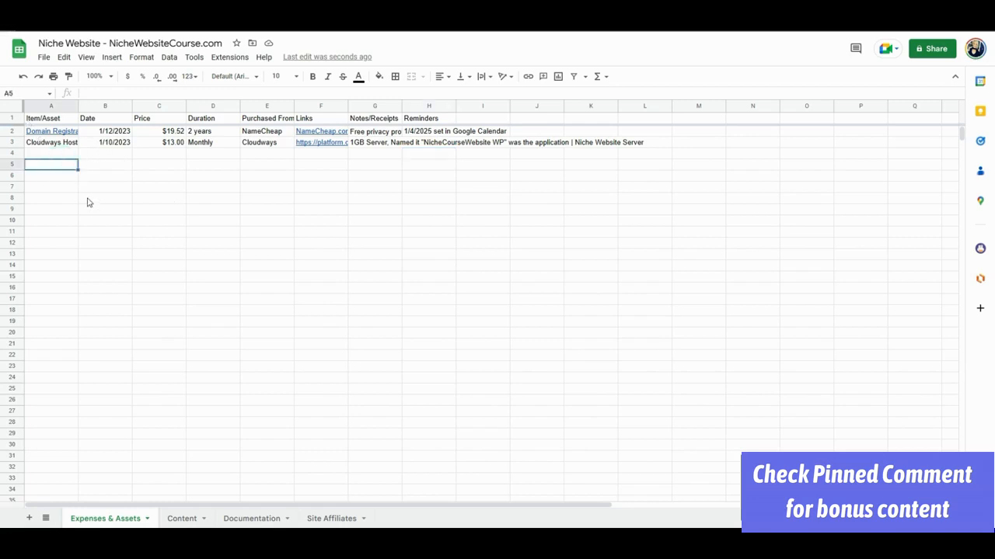
{"action": "left_click", "coordinate": [266, 221]}
- Switch to the Cloudways website, go to its home page and open the hosting plans
{"action": "mouse_move", "coordinate": [320, 130]}
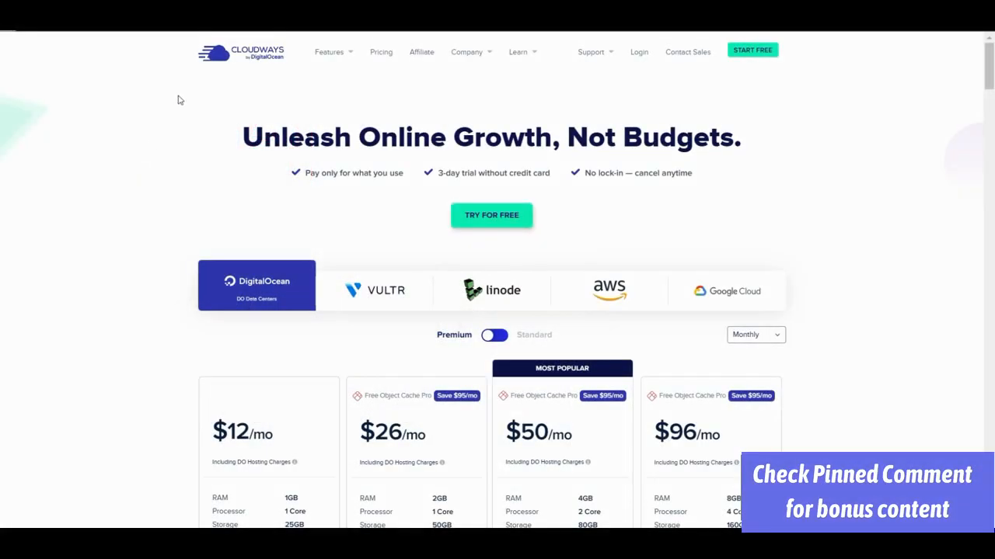
{"action": "left_click", "coordinate": [229, 49]}
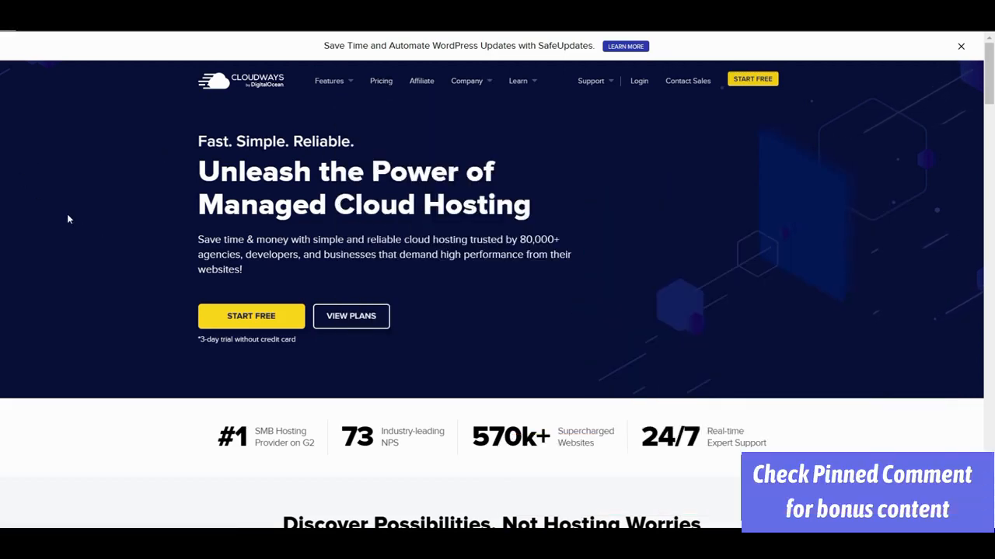
{"action": "left_click", "coordinate": [350, 315]}
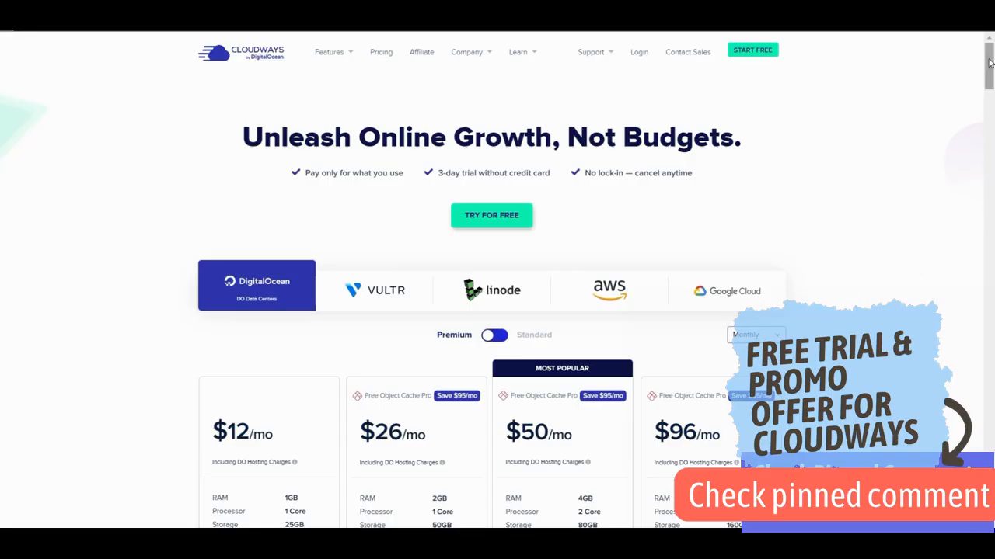
- Compare the monthly Cloudways plans across the cloud providers, including the AWS and Google Cloud pricing and included features
{"action": "left_click_drag", "start_coordinate": [990, 72], "coordinate": [992, 84]}
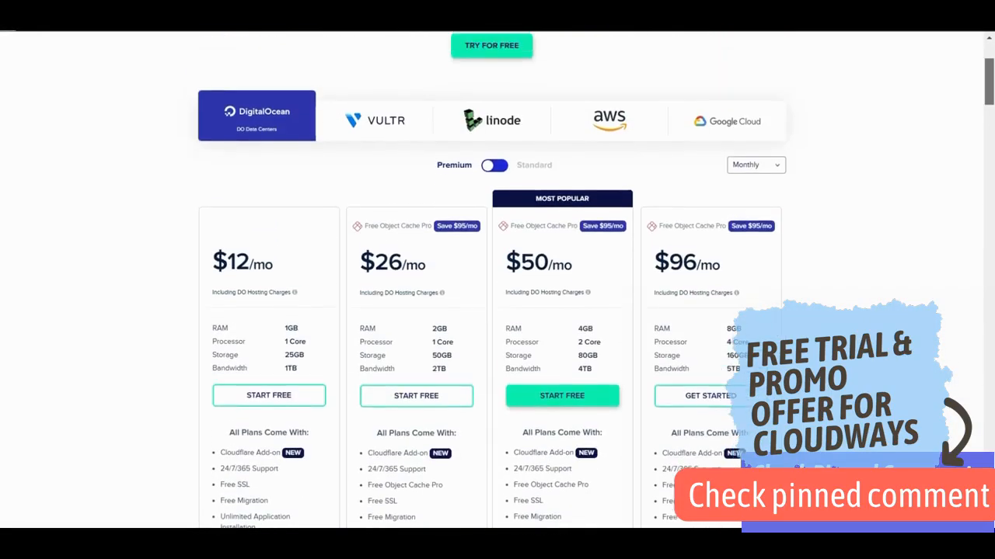
{"action": "scroll", "coordinate": [497, 233], "scroll_direction": "up", "scroll_amount": 2}
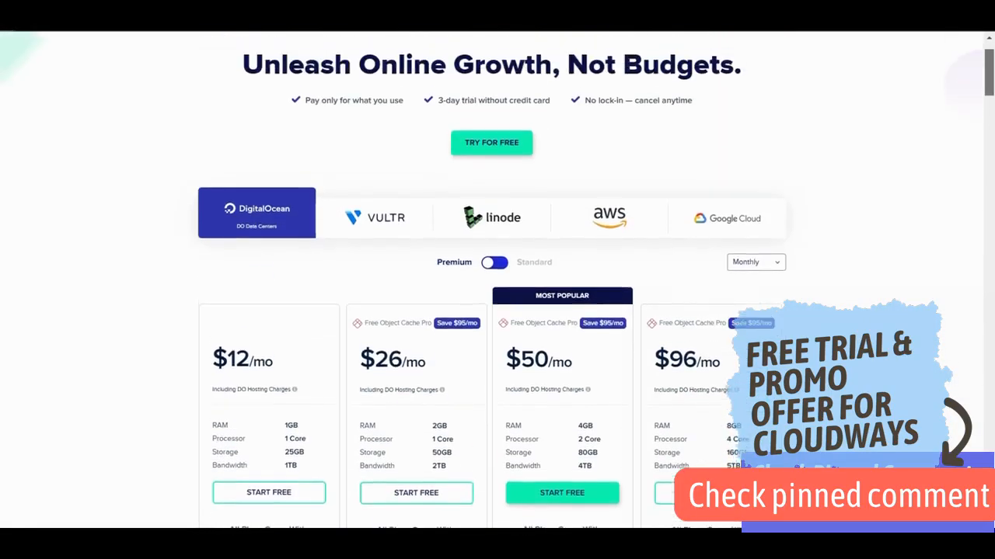
{"action": "left_click", "coordinate": [296, 177]}
{"action": "left_click", "coordinate": [362, 183]}
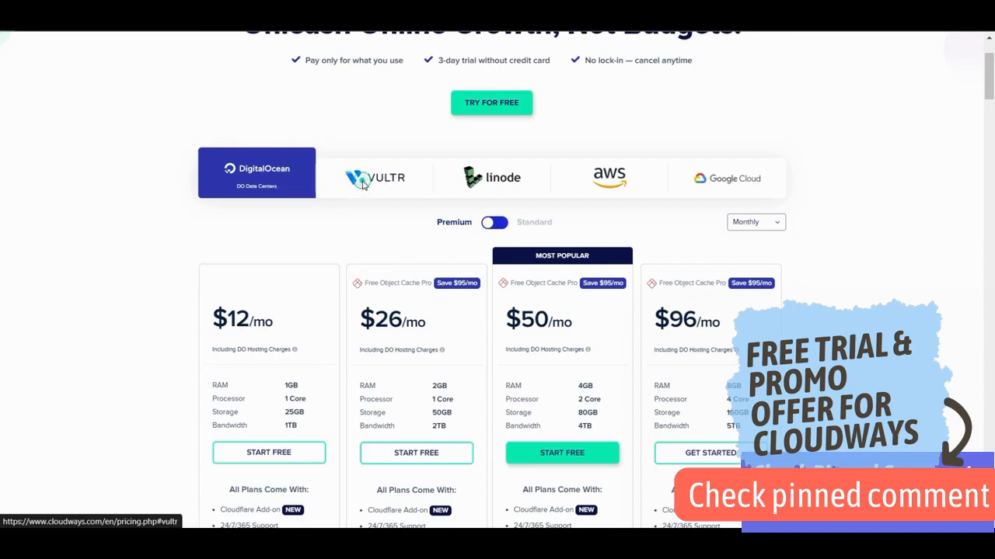
{"action": "left_click", "coordinate": [498, 182]}
{"action": "left_click", "coordinate": [709, 187]}
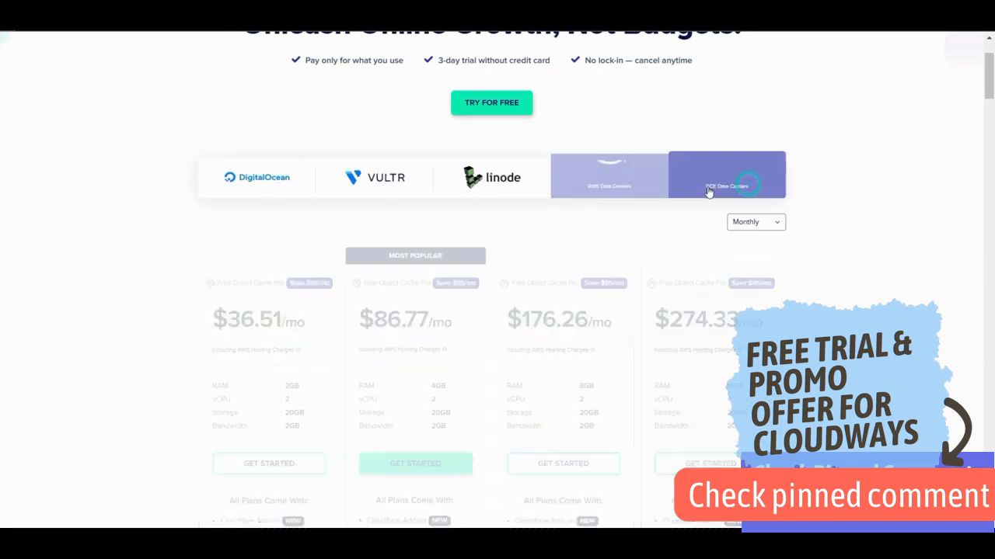
{"action": "left_click", "coordinate": [621, 176]}
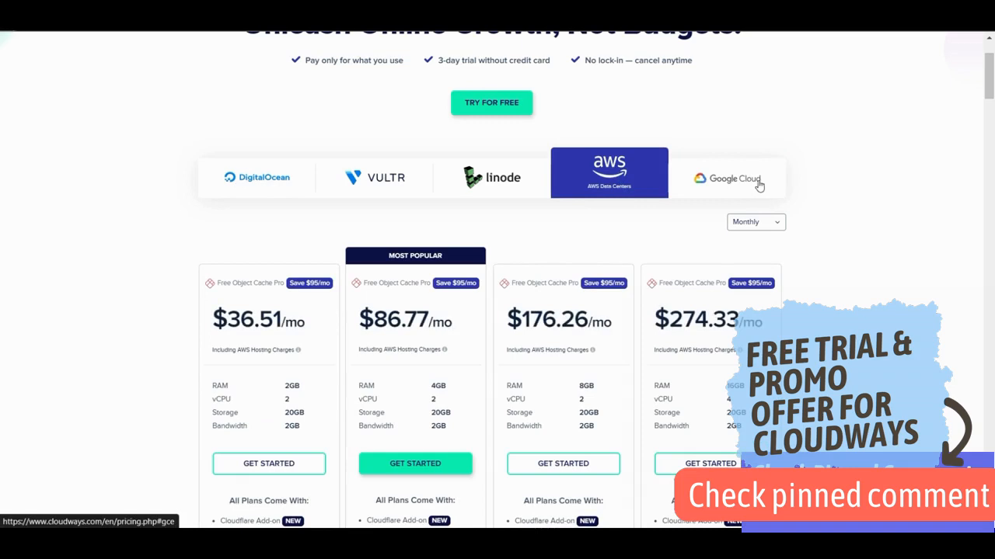
{"action": "left_click", "coordinate": [758, 187]}
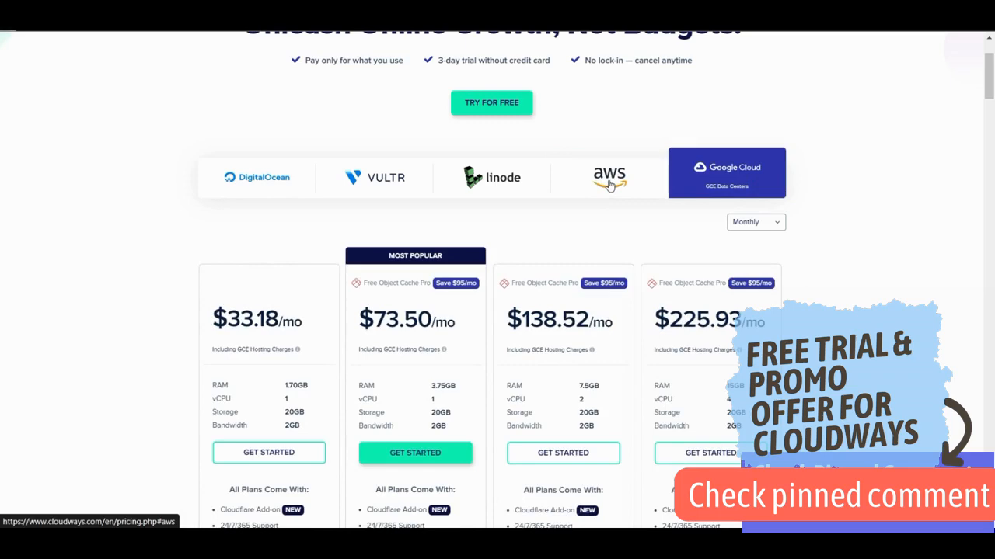
{"action": "scroll", "coordinate": [609, 185], "scroll_direction": "down", "scroll_amount": 2}
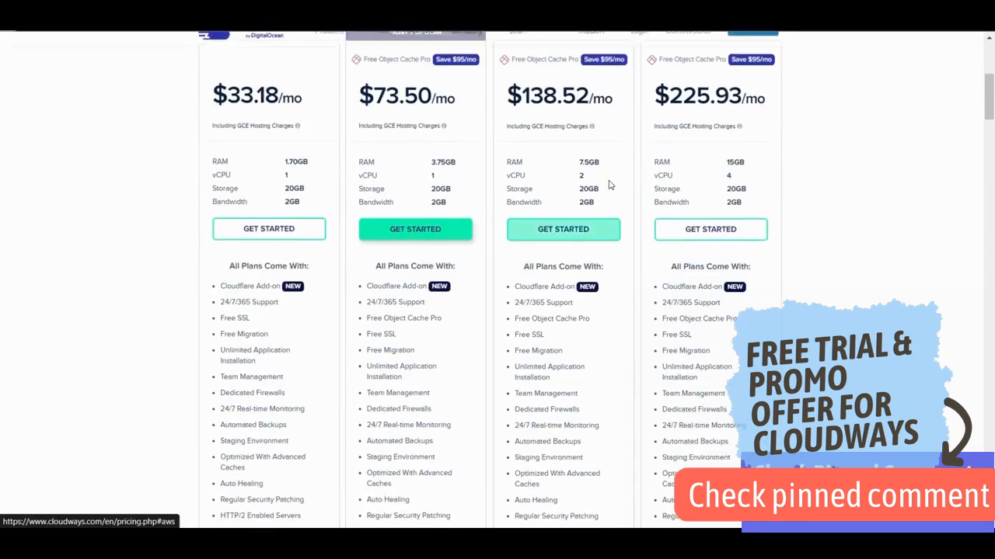
{"action": "scroll", "coordinate": [609, 185], "scroll_direction": "up", "scroll_amount": 2}
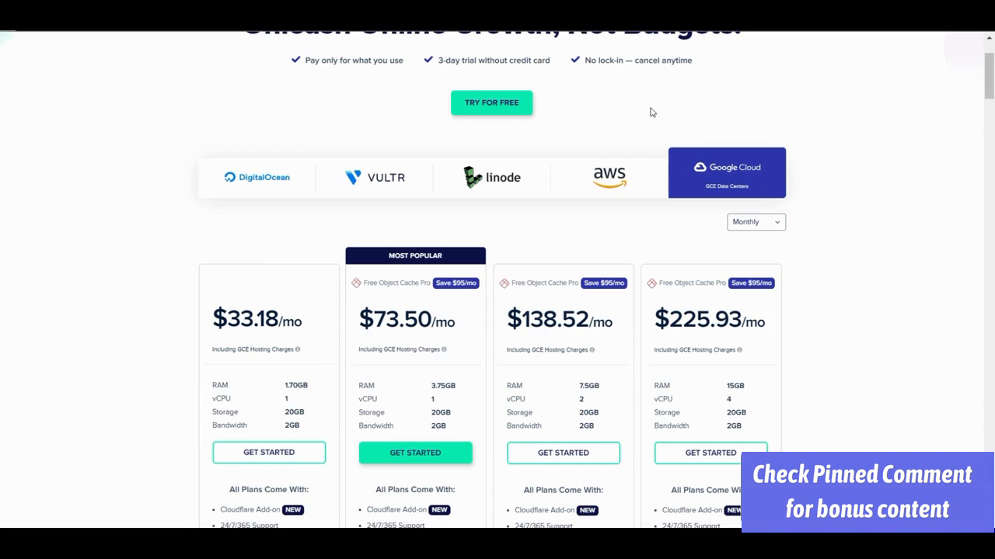
- Compare the DigitalOcean hosting plans with those of Vultr and Linode, ending on DigitalOcean
{"action": "left_click", "coordinate": [269, 182]}
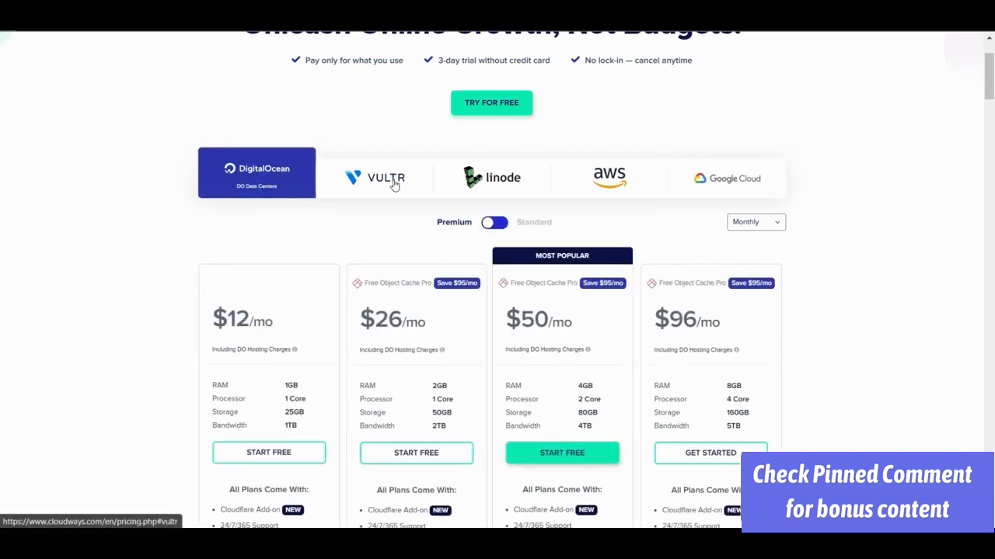
{"action": "left_click", "coordinate": [392, 179]}
{"action": "left_click", "coordinate": [498, 183]}
{"action": "left_click", "coordinate": [274, 189]}
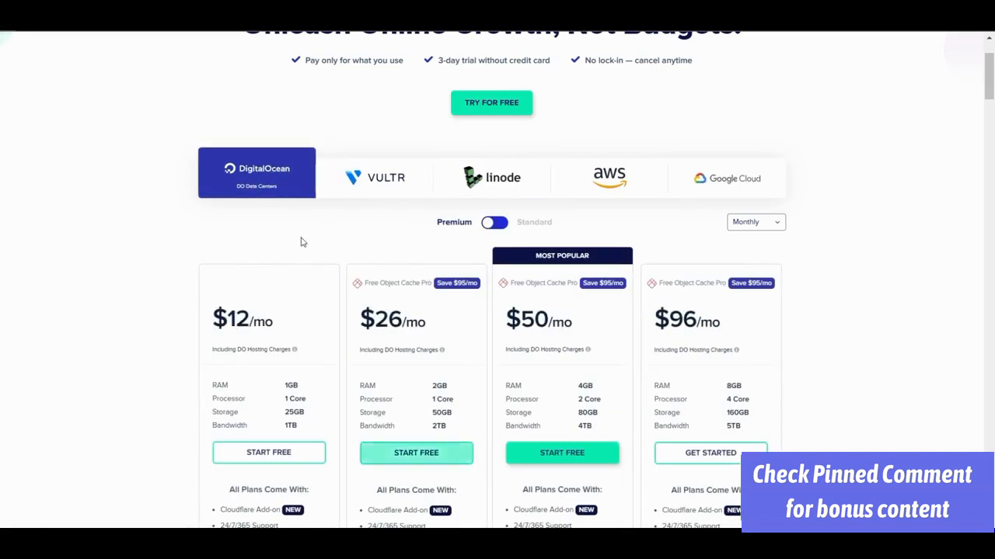
{"action": "left_click", "coordinate": [374, 192]}
{"action": "left_click", "coordinate": [255, 181]}
{"action": "left_click", "coordinate": [85, 152]}
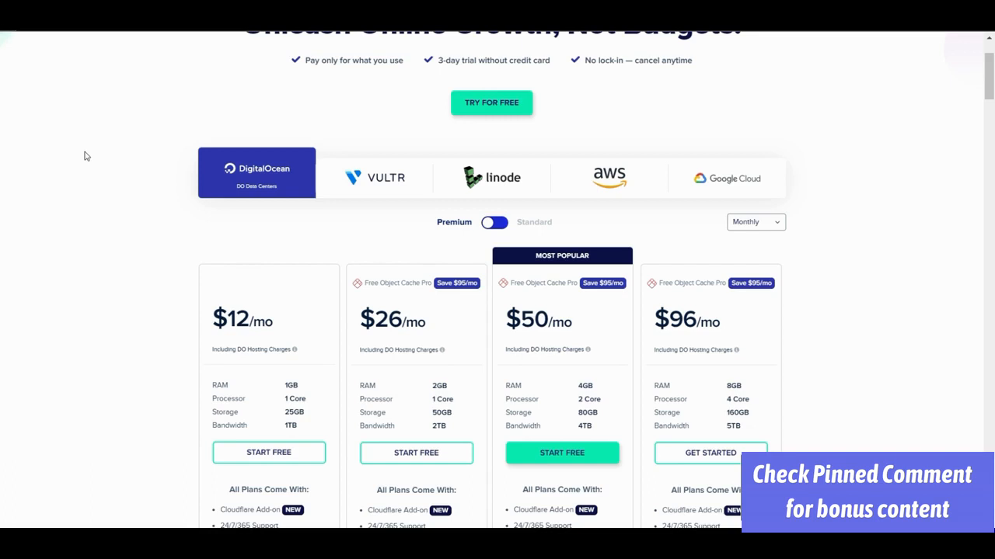
- Examine the Vultr High Frequency plans, check DigitalOcean, Linode and Google Cloud against them, and return to Vultr
{"action": "scroll", "coordinate": [85, 156], "scroll_direction": "up", "scroll_amount": 2}
{"action": "left_click", "coordinate": [364, 285]}
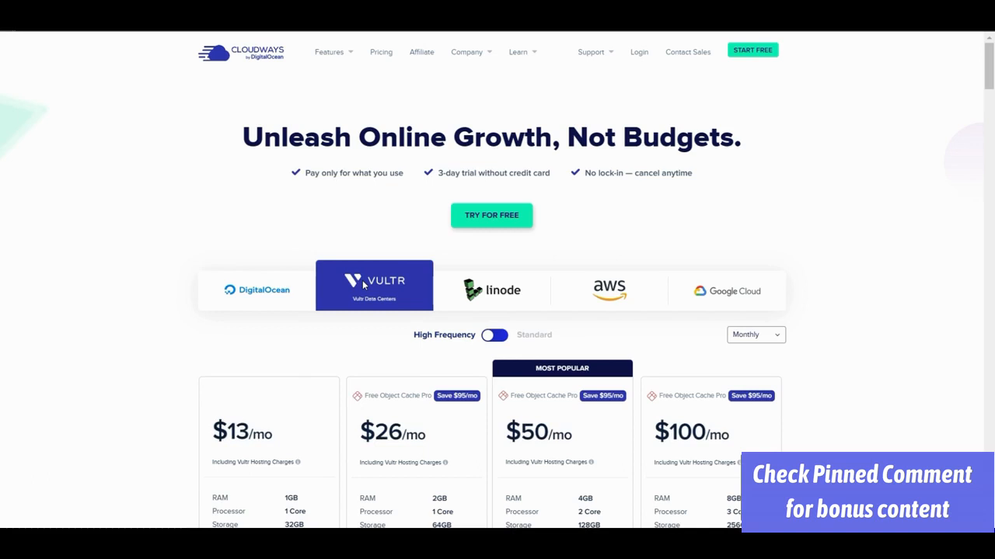
{"action": "scroll", "coordinate": [159, 299], "scroll_direction": "down", "scroll_amount": 4}
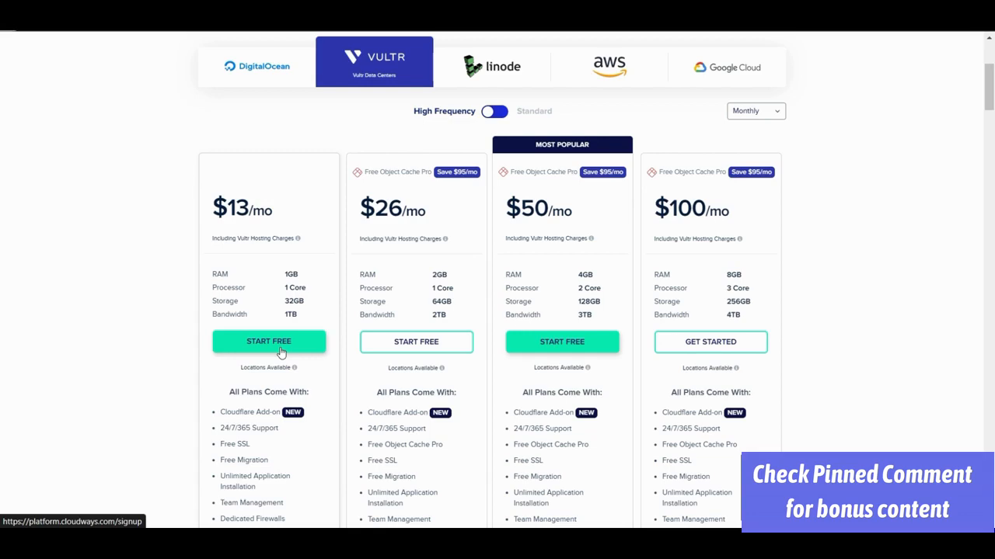
{"action": "left_click", "coordinate": [240, 71]}
{"action": "left_click", "coordinate": [499, 81]}
{"action": "left_click", "coordinate": [746, 74]}
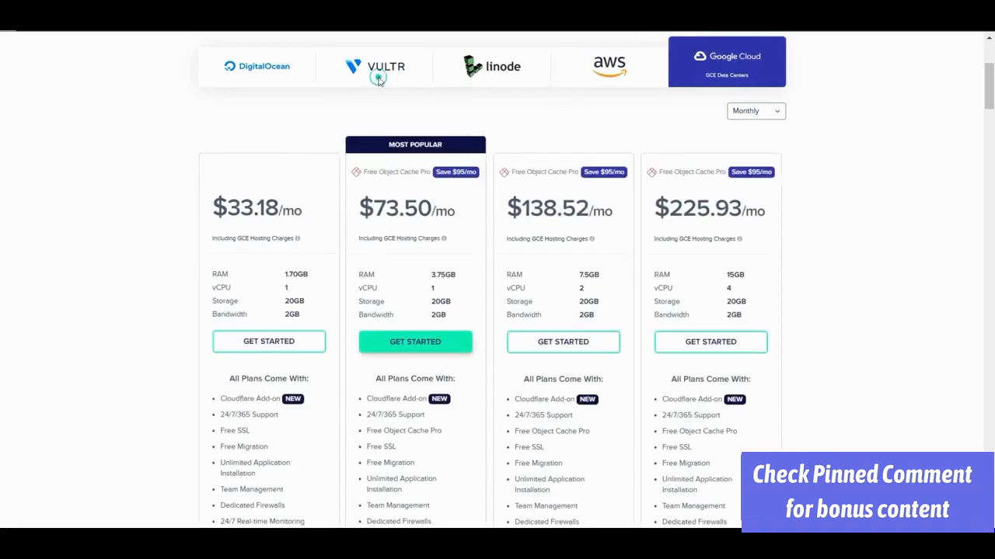
{"action": "left_click", "coordinate": [375, 68]}
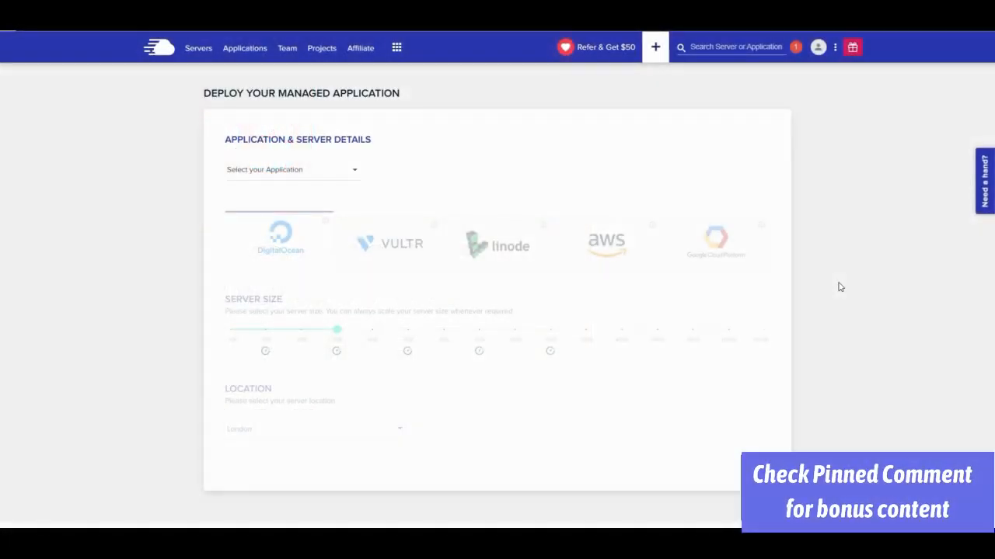
- Look through the available applications and choose WordPress Version 6.1.1 for the managed application
{"action": "left_click", "coordinate": [354, 171]}
{"action": "scroll", "coordinate": [358, 182], "scroll_direction": "down", "scroll_amount": 1}
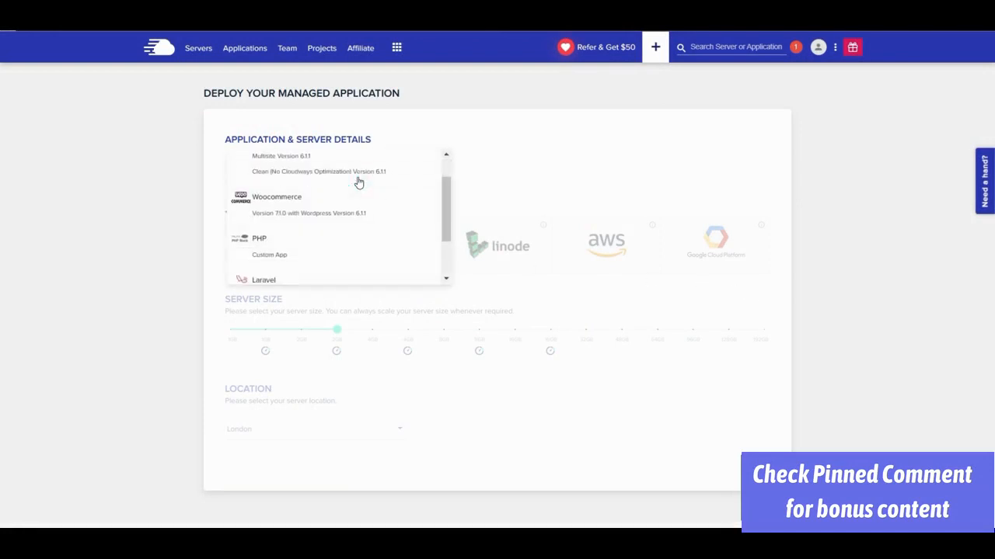
{"action": "scroll", "coordinate": [358, 182], "scroll_direction": "down", "scroll_amount": 2}
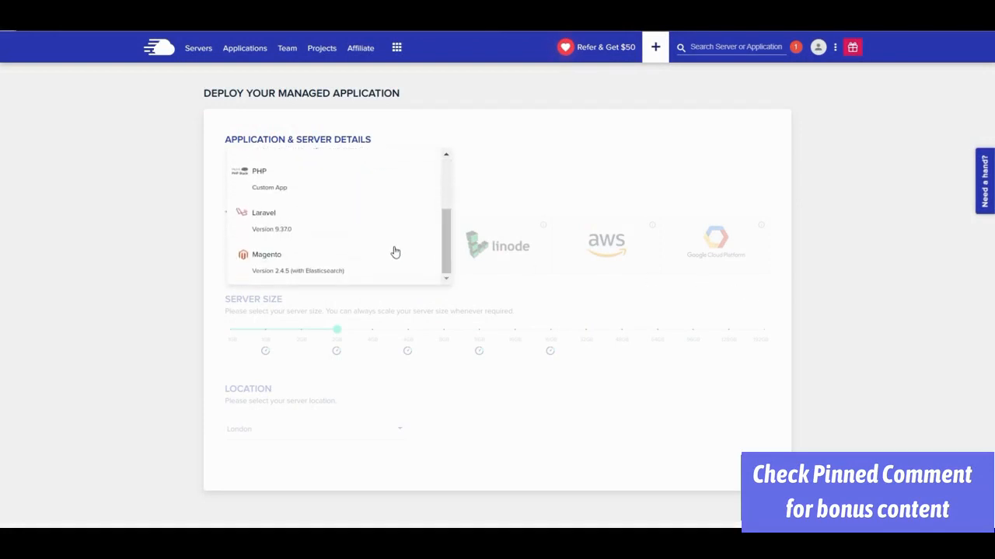
{"action": "scroll", "coordinate": [395, 252], "scroll_direction": "up", "scroll_amount": 3}
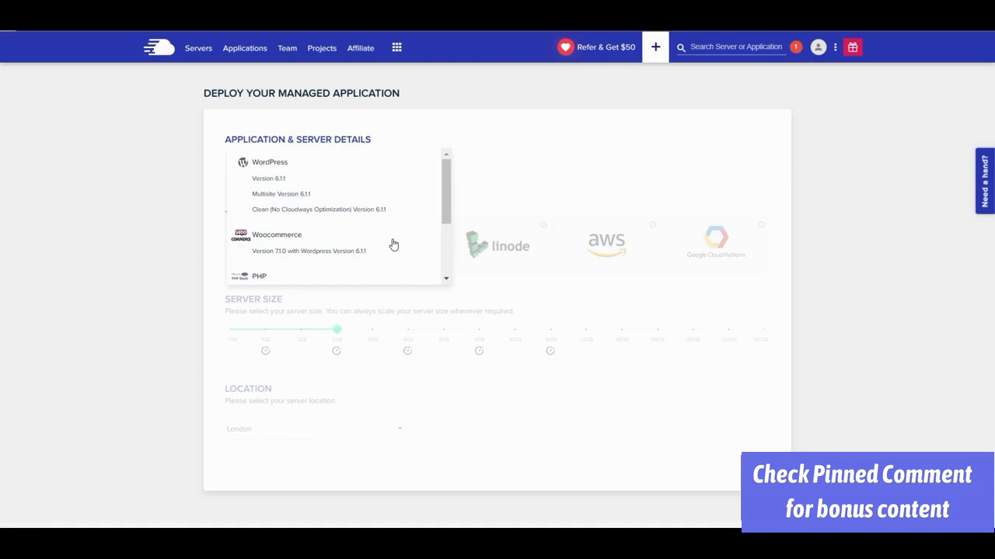
{"action": "left_click", "coordinate": [281, 185]}
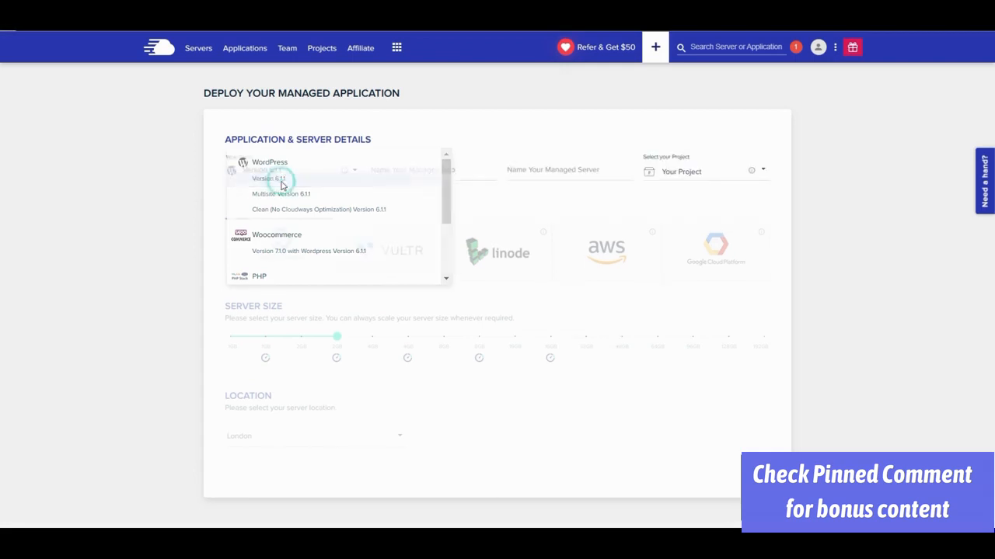
- Review the application choices once more and keep WordPress Version 6.1.1 selected
{"action": "left_click", "coordinate": [292, 173]}
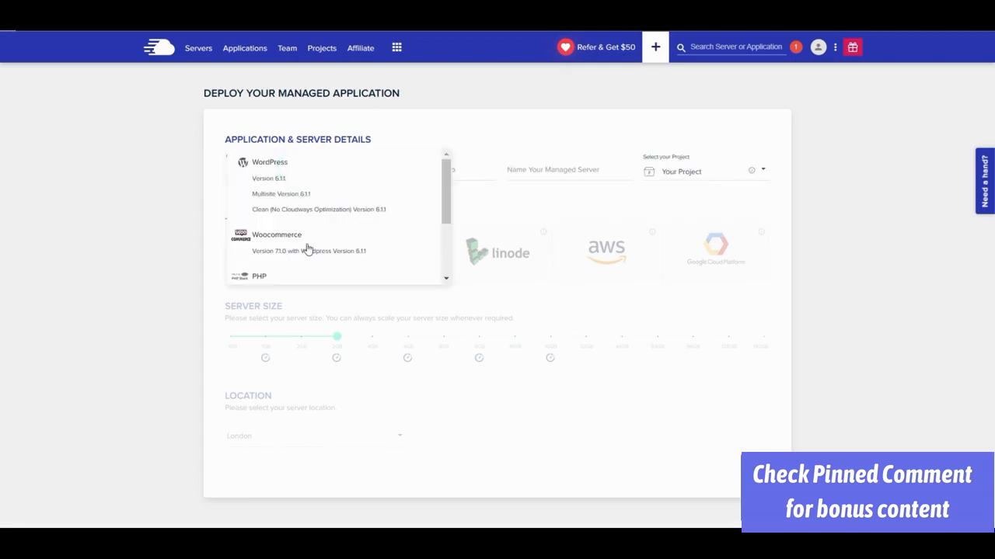
{"action": "scroll", "coordinate": [306, 250], "scroll_direction": "down", "scroll_amount": 2}
{"action": "scroll", "coordinate": [308, 249], "scroll_direction": "down", "scroll_amount": 1}
{"action": "scroll", "coordinate": [308, 249], "scroll_direction": "up", "scroll_amount": 3}
{"action": "left_click", "coordinate": [303, 180]}
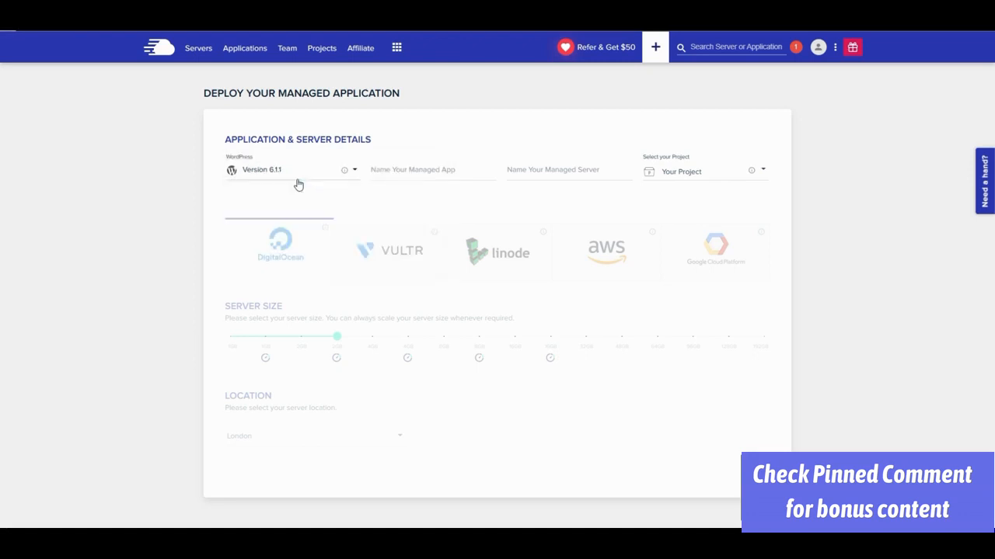
- Check the project choices and name the managed app NicheWebsiteCourse WP
{"action": "left_click", "coordinate": [413, 168]}
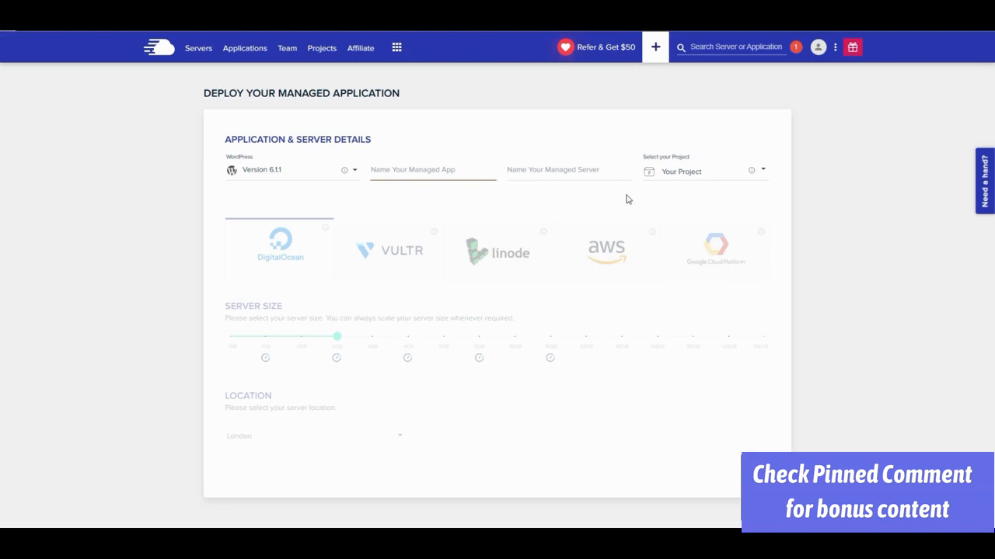
{"action": "left_click", "coordinate": [713, 182]}
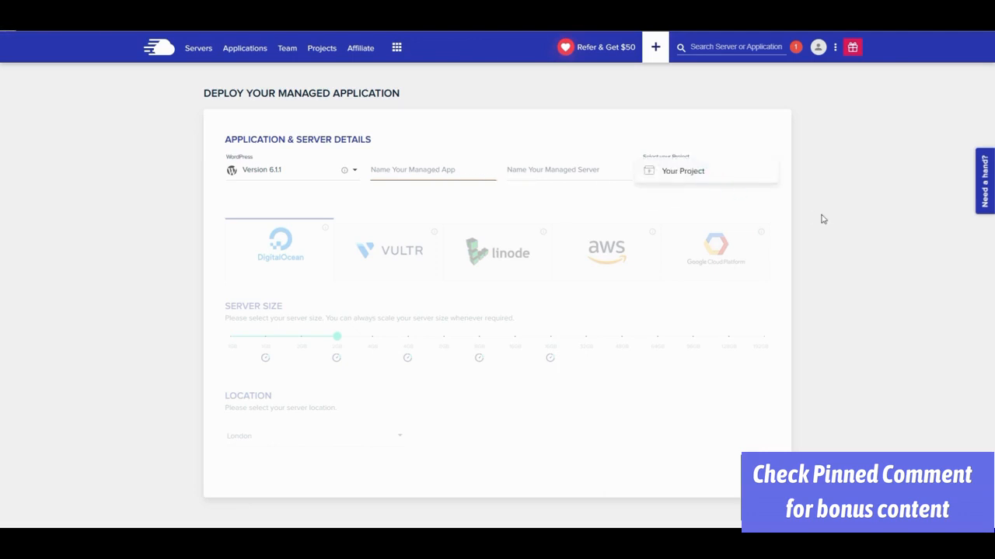
{"action": "left_click", "coordinate": [380, 177]}
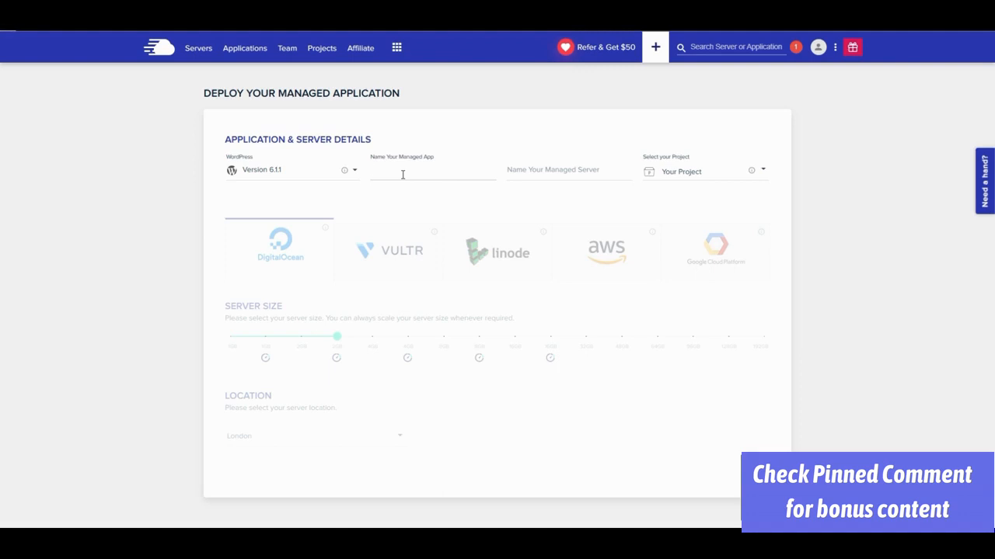
{"action": "type", "text": "NicheWebsiteCourse WP"}
- Name the managed server Niche Website Server
{"action": "left_click", "coordinate": [563, 172]}
{"action": "left_click", "coordinate": [547, 171]}
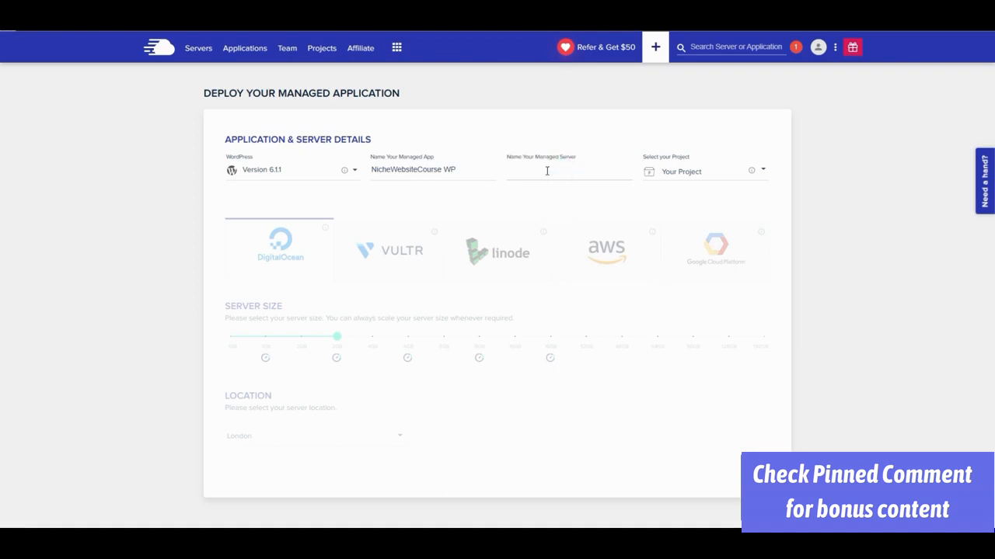
{"action": "type", "text": "Niche Website Ser"}
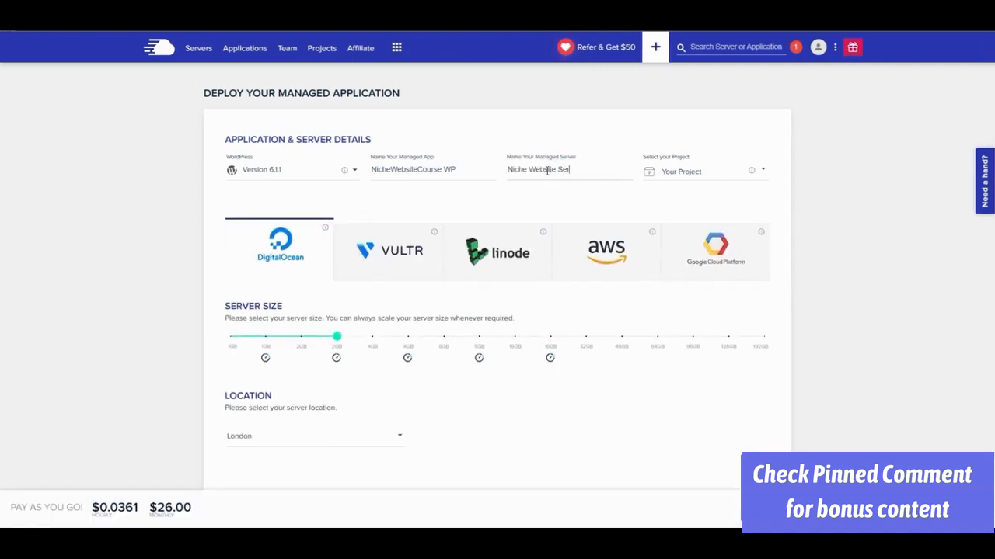
{"action": "type", "text": "ver"}
{"action": "left_click_drag", "start_coordinate": [443, 169], "coordinate": [353, 170]}
{"action": "left_click", "coordinate": [545, 162]}
{"action": "left_click", "coordinate": [507, 171]}
{"action": "left_click", "coordinate": [588, 168]}
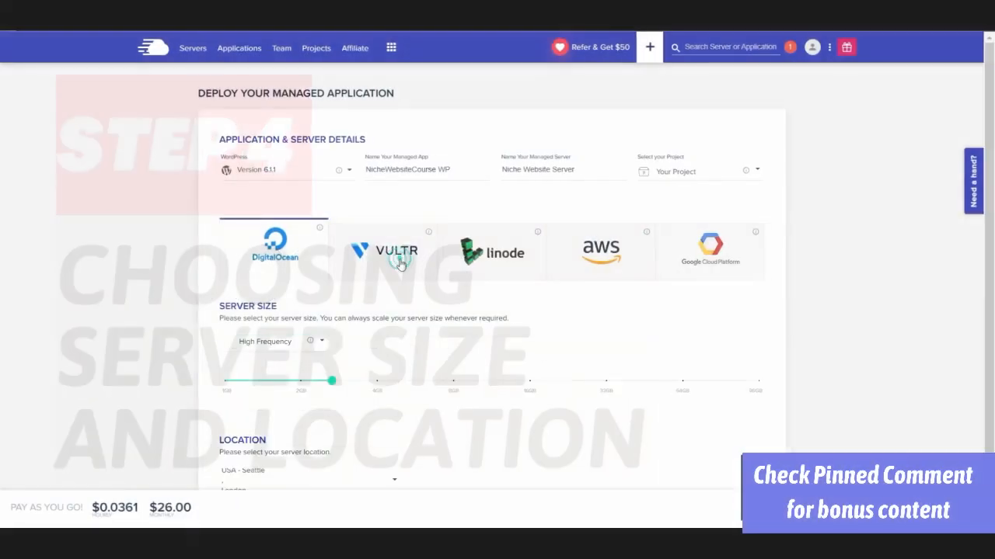
- Select Vultr as the cloud provider and set the server location to USA - Atlanta
{"action": "left_click", "coordinate": [391, 256]}
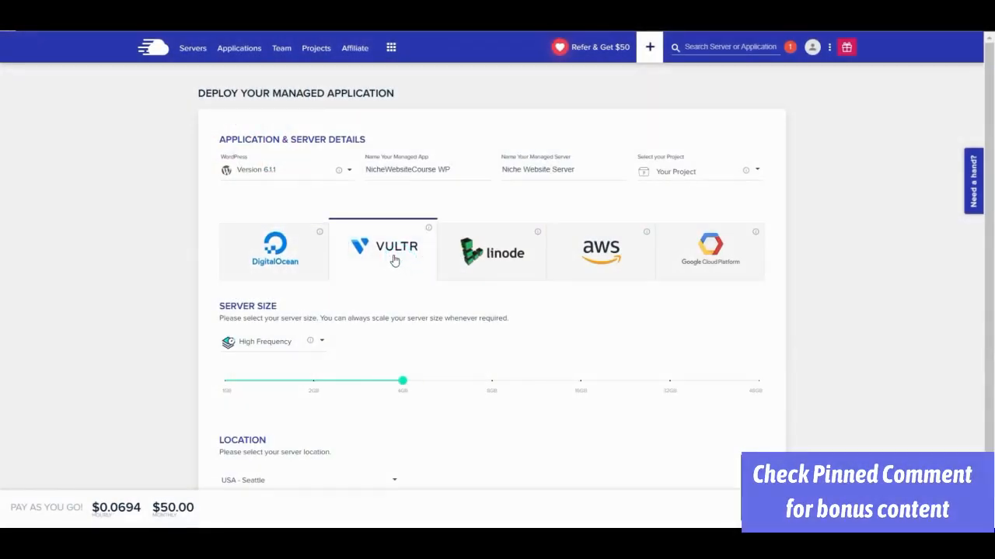
{"action": "scroll", "coordinate": [380, 256], "scroll_direction": "down", "scroll_amount": 1}
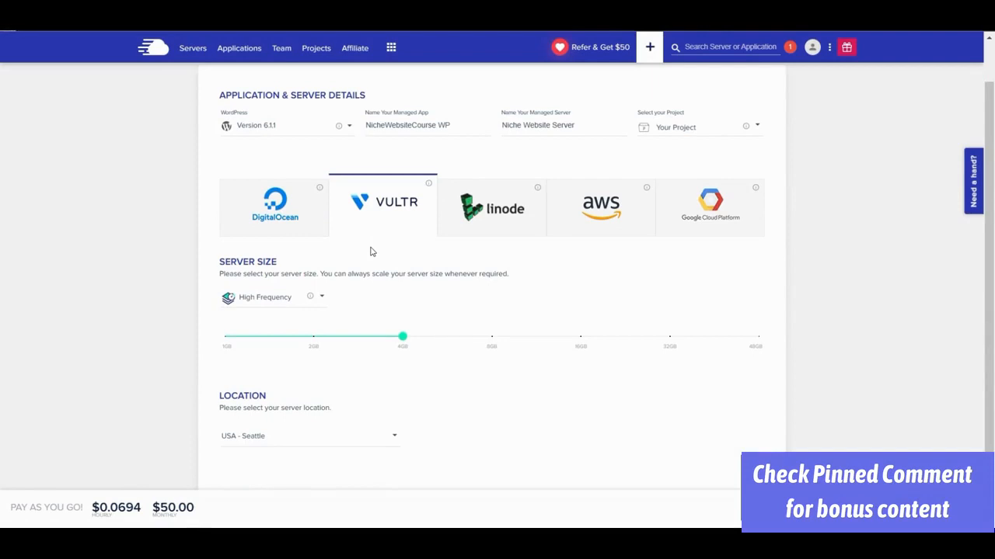
{"action": "left_click", "coordinate": [358, 436]}
{"action": "scroll", "coordinate": [262, 480], "scroll_direction": "down", "scroll_amount": 1}
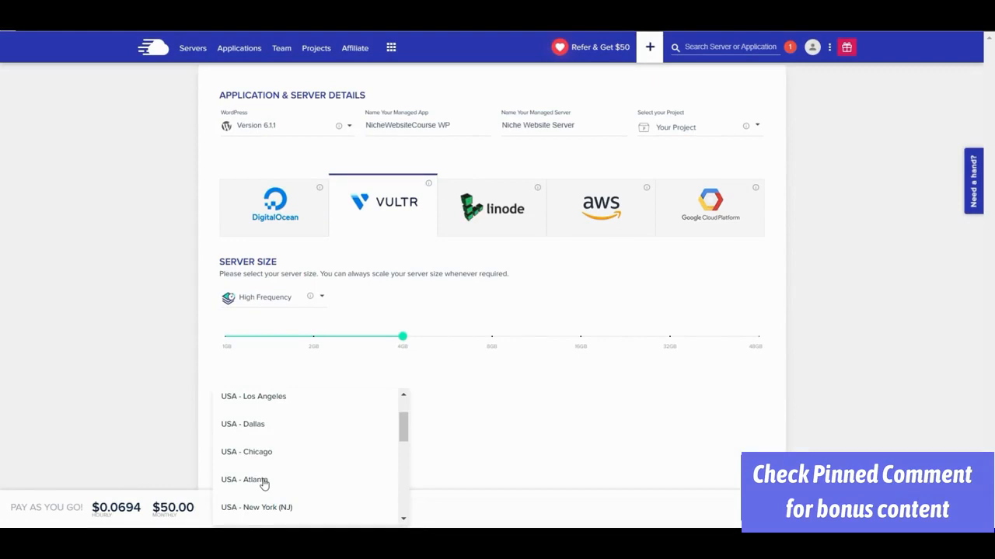
{"action": "left_click", "coordinate": [265, 482]}
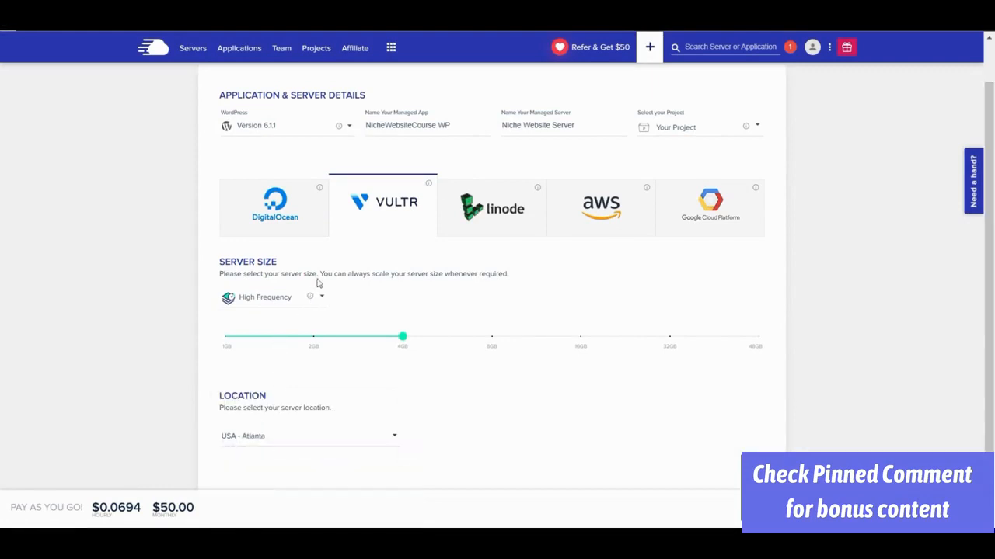
- Compare the server sizes, locations and pricing of DigitalOcean, AWS, Google Cloud Platform and Linode with the Vultr option
{"action": "left_click", "coordinate": [310, 219]}
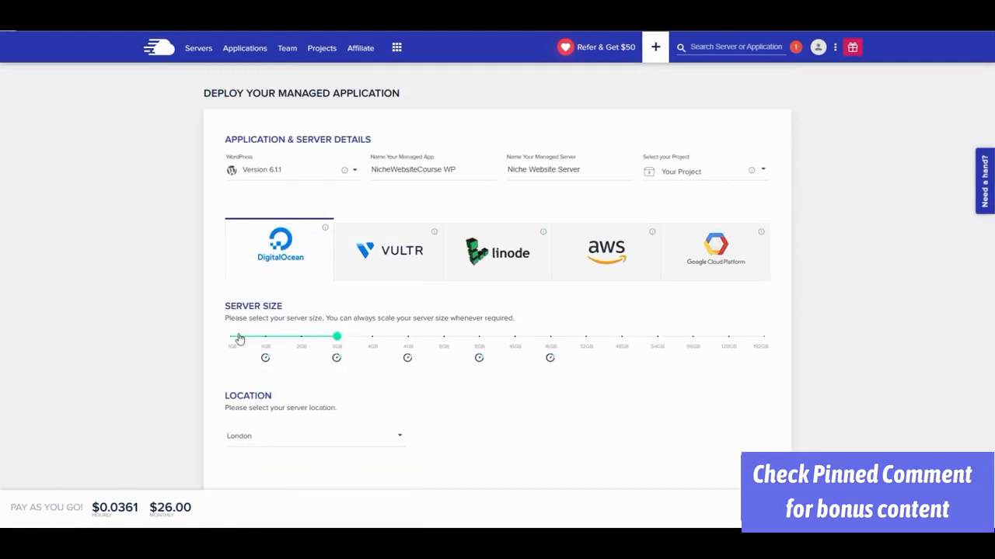
{"action": "left_click", "coordinate": [269, 435]}
{"action": "left_click", "coordinate": [167, 349]}
{"action": "left_click", "coordinate": [634, 262]}
{"action": "left_click", "coordinate": [731, 263]}
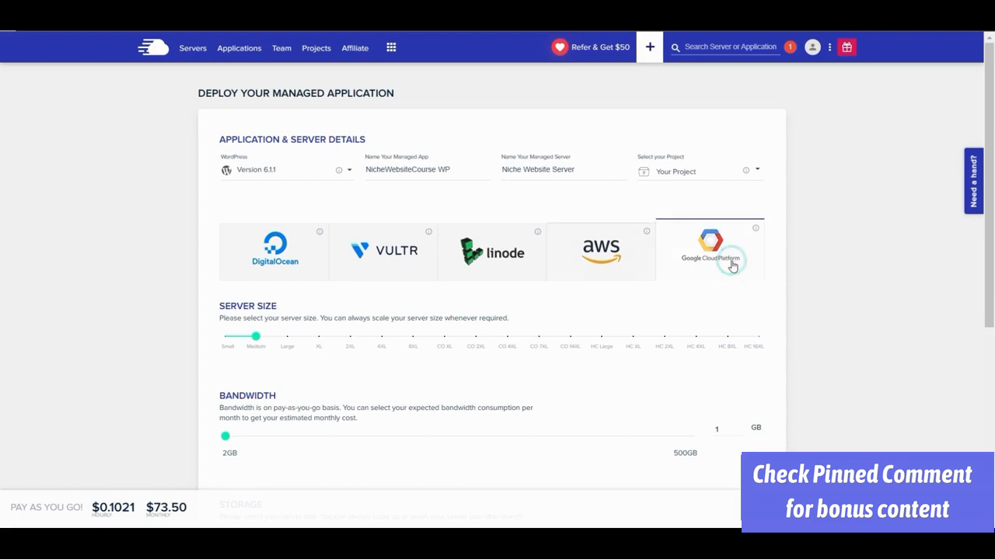
{"action": "left_click", "coordinate": [630, 261]}
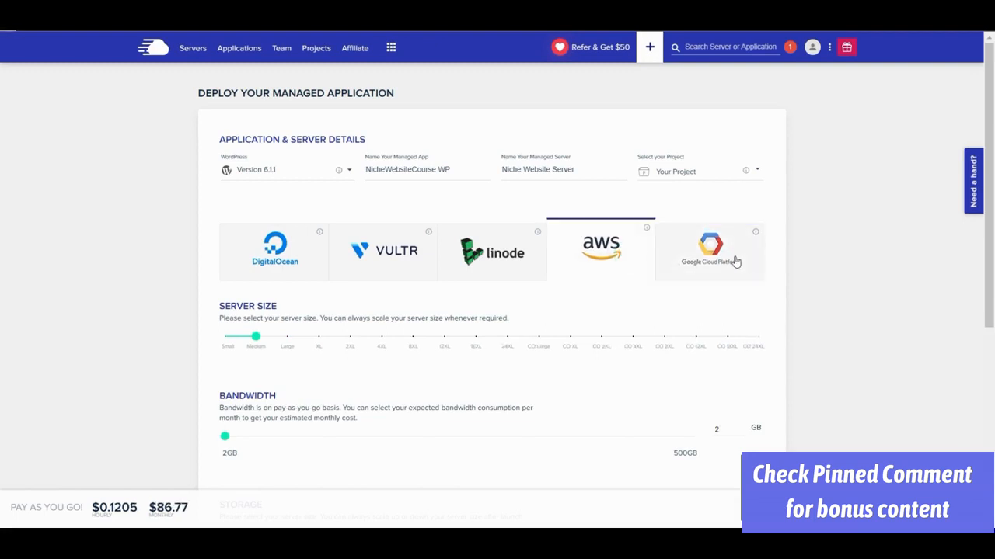
{"action": "left_click", "coordinate": [734, 262]}
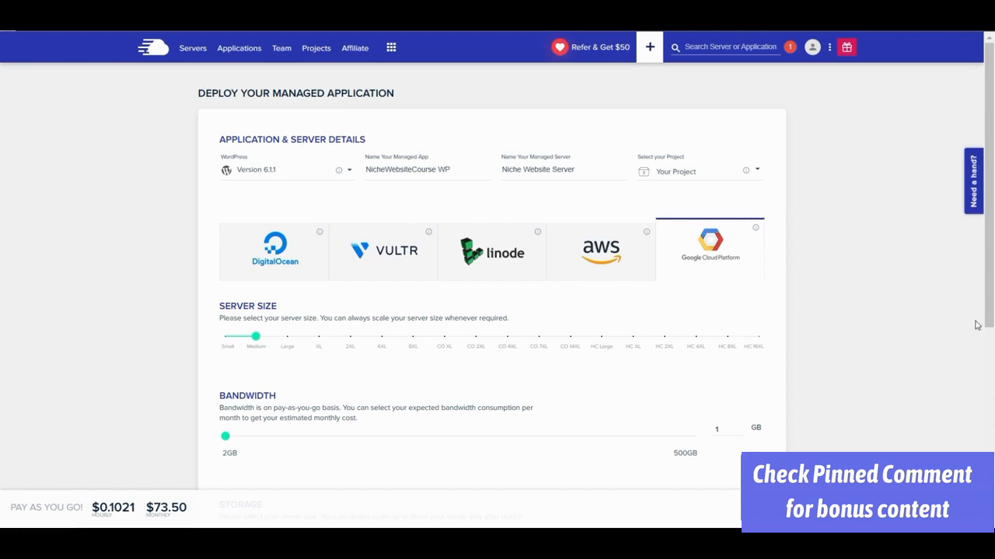
{"action": "left_click", "coordinate": [461, 258]}
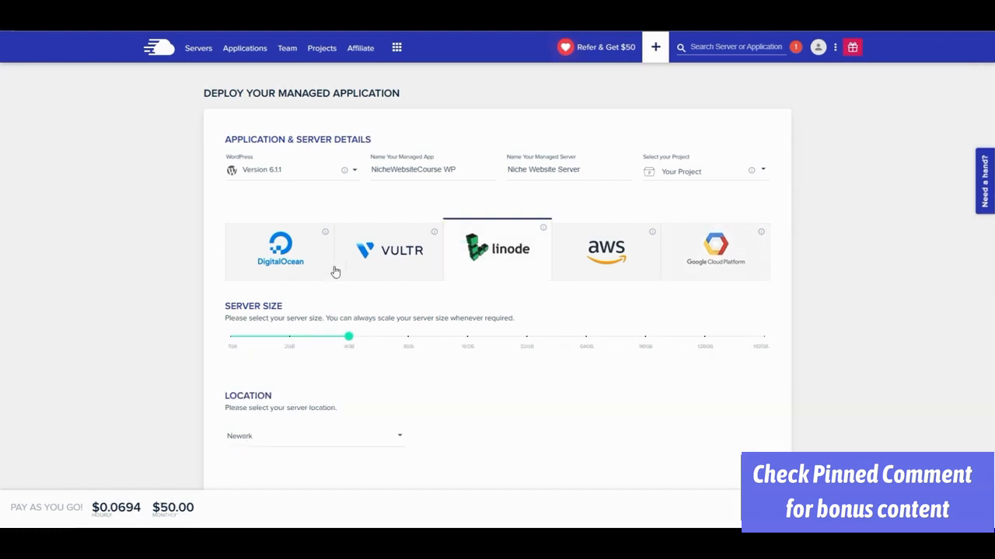
{"action": "left_click", "coordinate": [308, 266]}
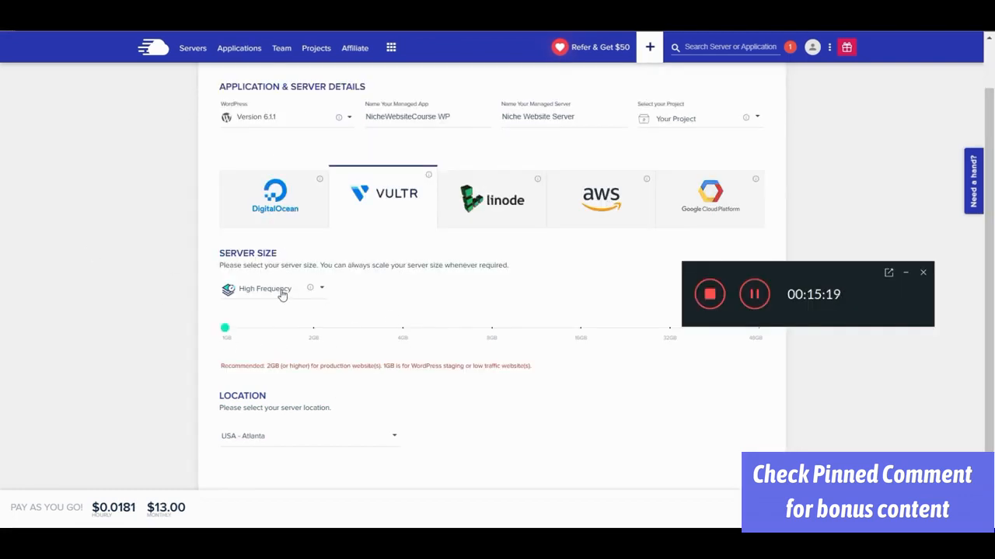
- Read the usage recommendation for the 1GB Vultr High Frequency server and its traffic estimate in the Google Docs server choice guide
{"action": "mouse_move", "coordinate": [308, 294]}
{"action": "left_click_drag", "start_coordinate": [220, 368], "coordinate": [533, 368]}
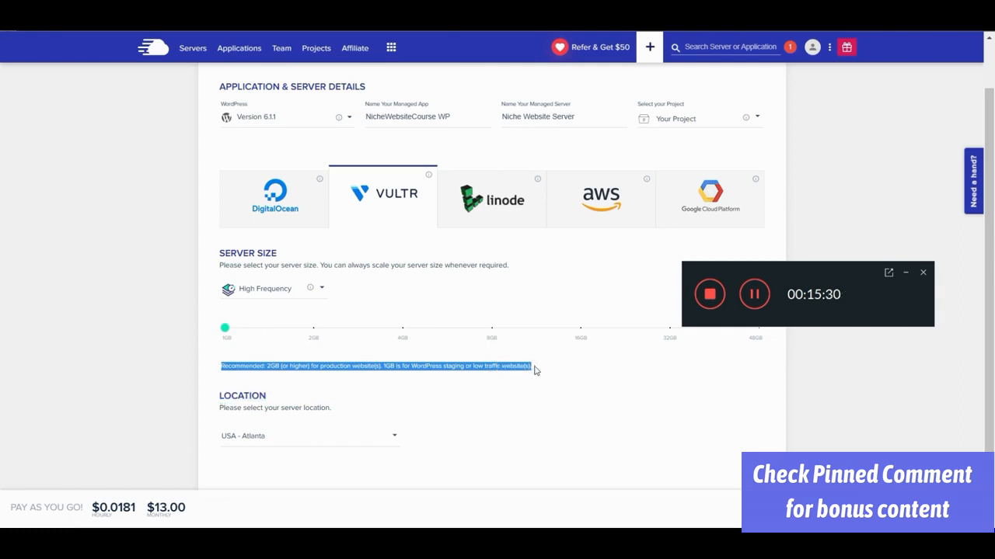
{"action": "left_click", "coordinate": [554, 377]}
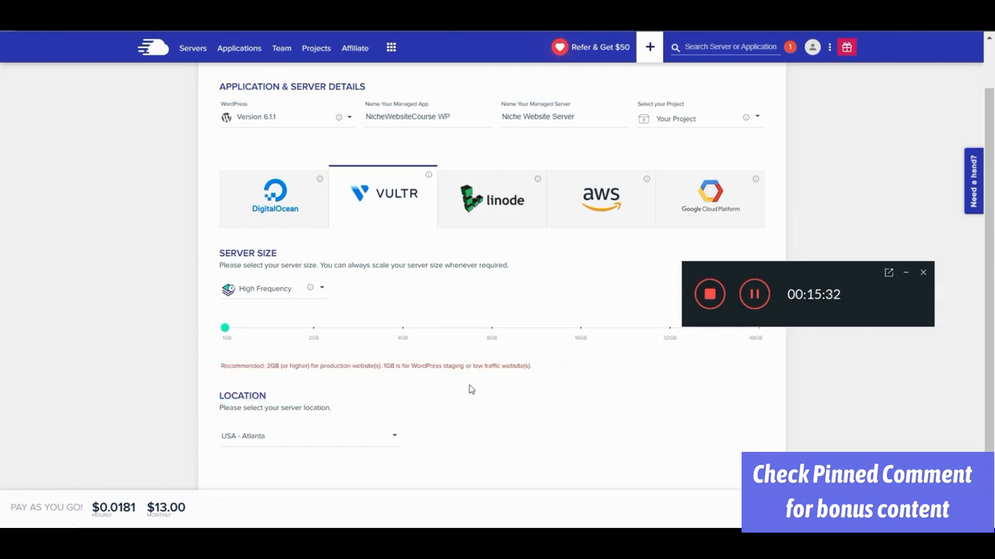
{"action": "left_click_drag", "start_coordinate": [411, 365], "coordinate": [533, 371]}
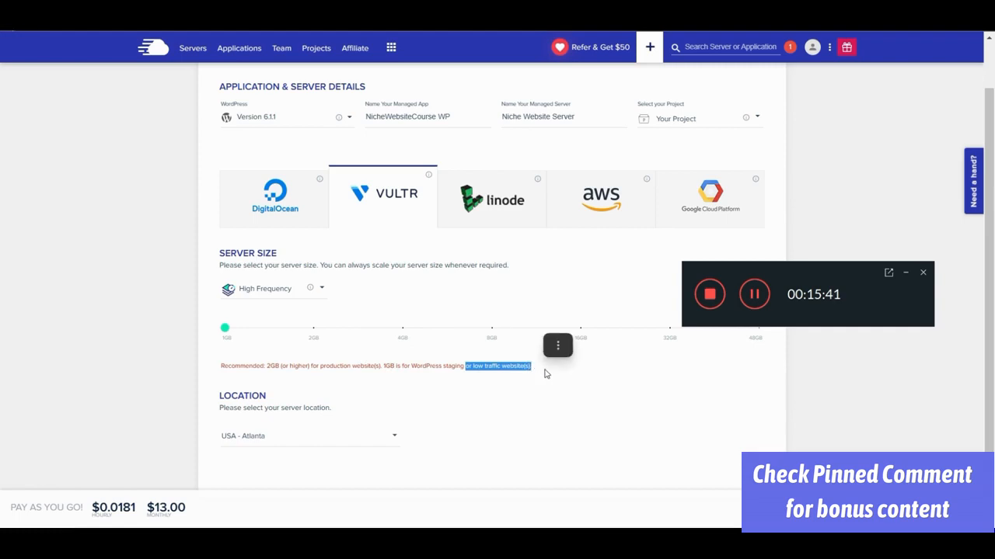
{"action": "left_click", "coordinate": [547, 373]}
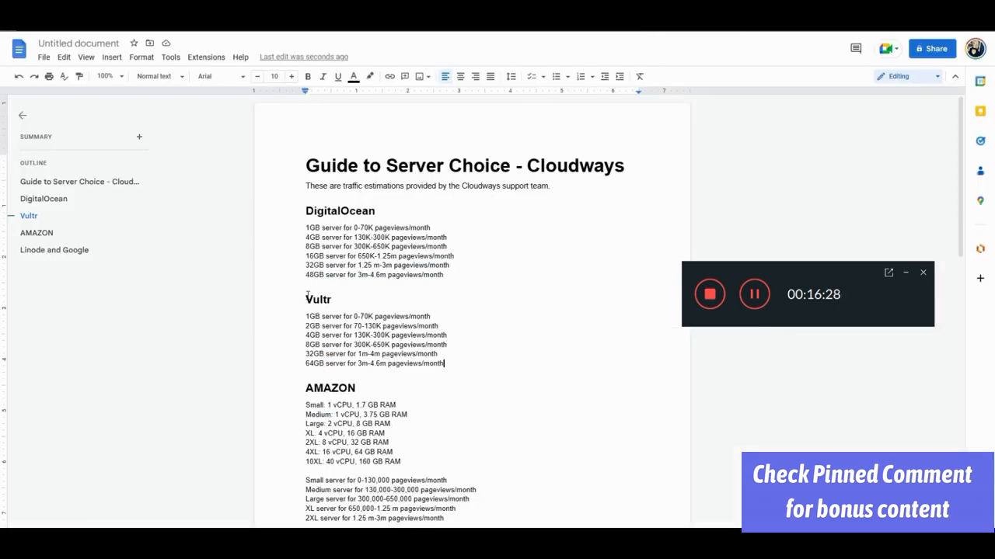
{"action": "left_click_drag", "start_coordinate": [306, 316], "coordinate": [433, 316]}
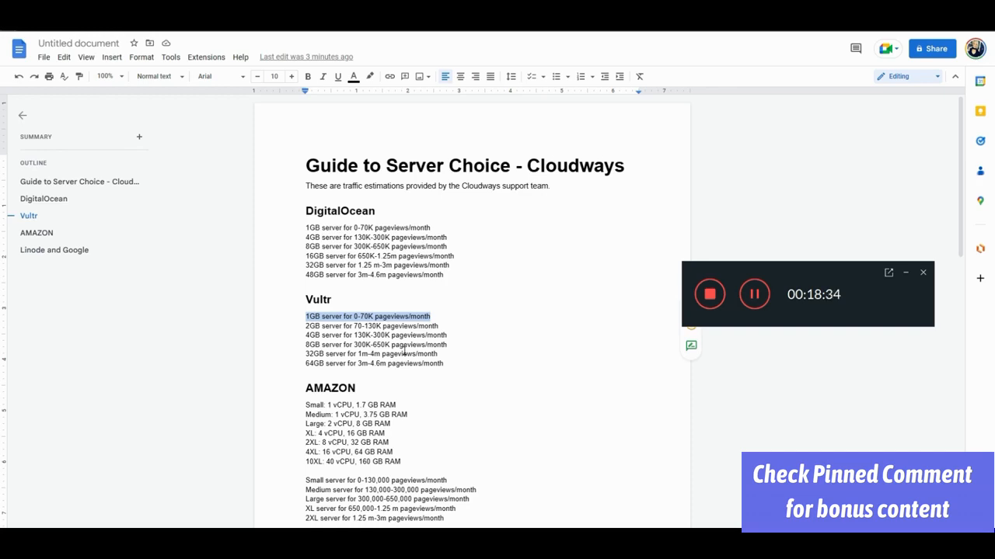
- Return to the Cloudways deployment form and choose USA - Atlanta as the Vultr server location
{"action": "left_click", "coordinate": [324, 446]}
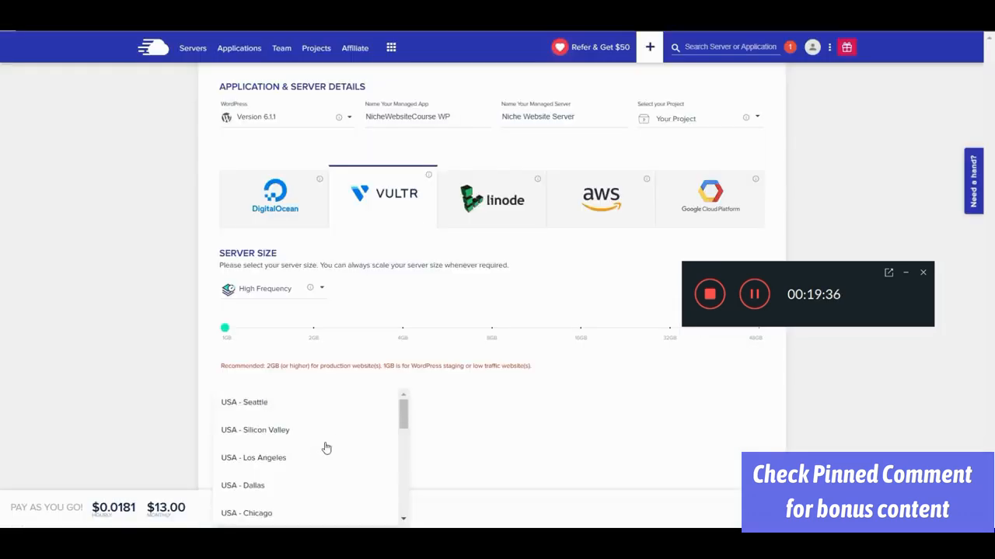
{"action": "scroll", "coordinate": [317, 455], "scroll_direction": "down", "scroll_amount": 2}
{"action": "left_click", "coordinate": [297, 438]}
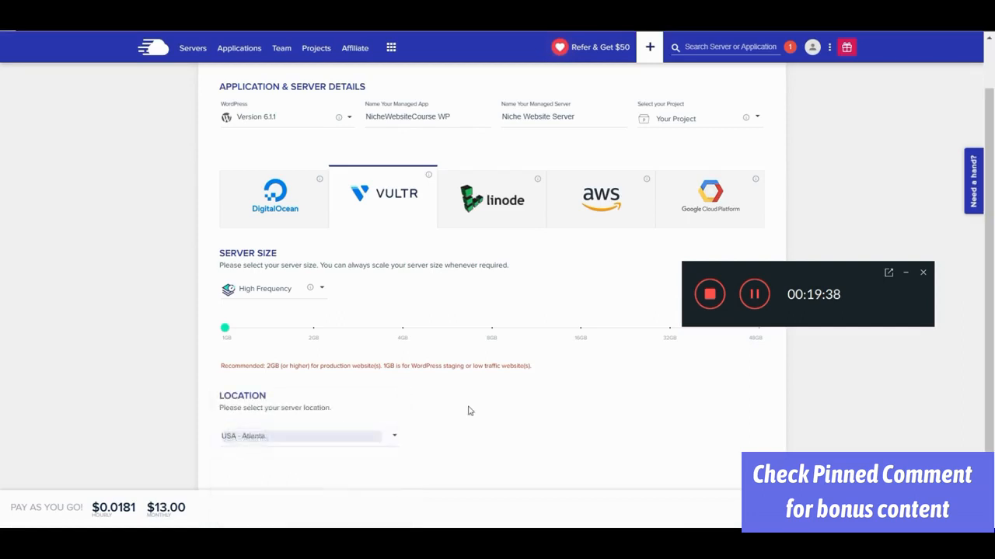
{"action": "left_click_drag", "start_coordinate": [820, 282], "coordinate": [858, 104]}
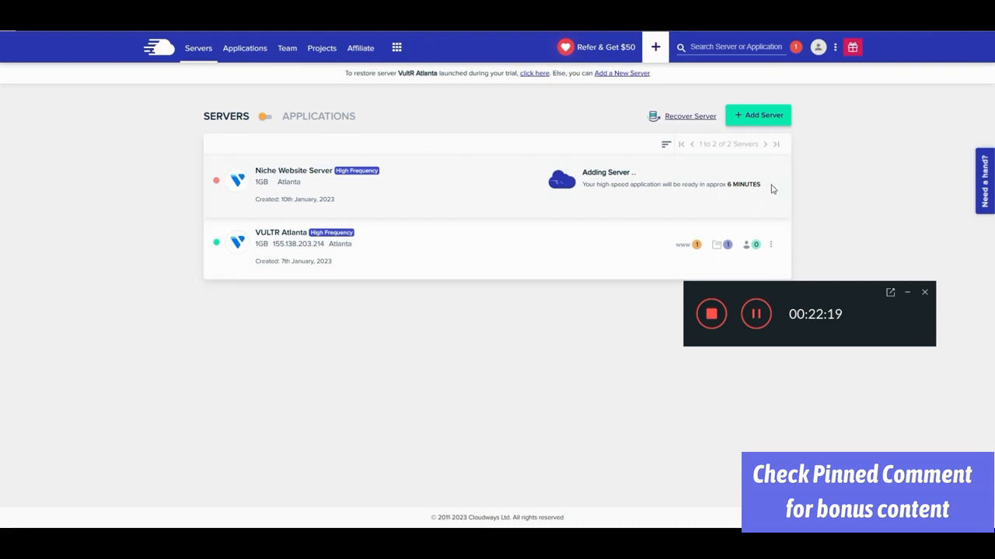
- Check the deployment status of Niche Website Server and switch from the servers list to the applications list
{"action": "left_click_drag", "start_coordinate": [770, 186], "coordinate": [582, 173]}
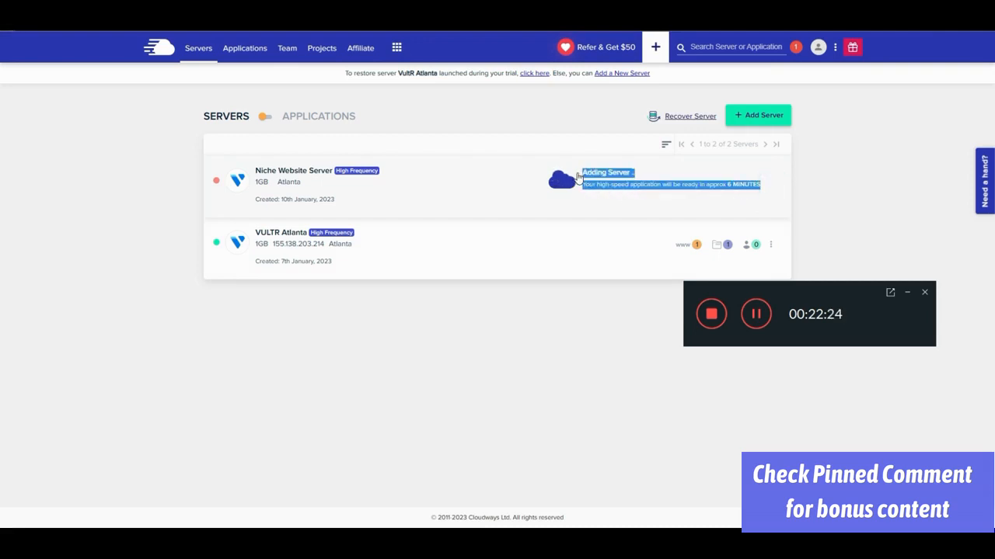
{"action": "left_click", "coordinate": [827, 184]}
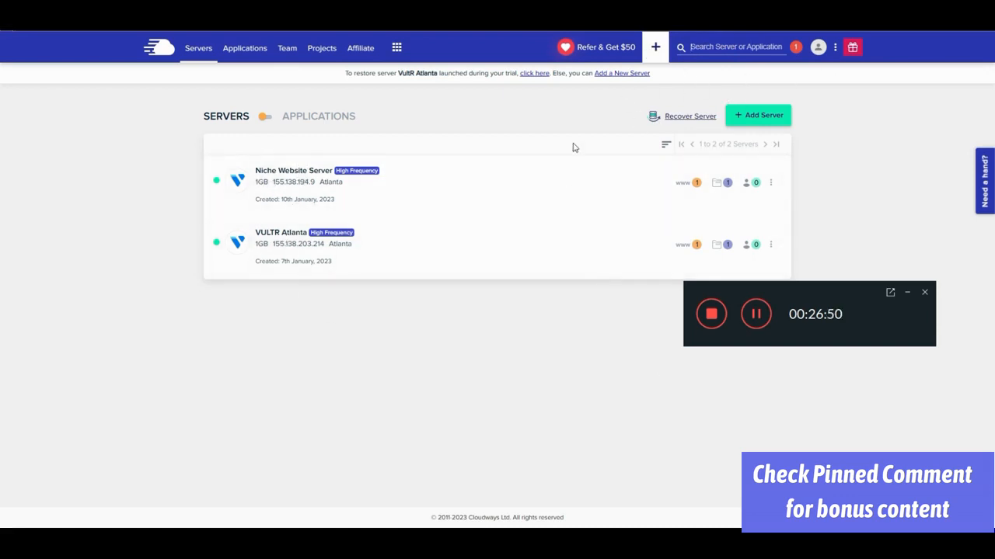
{"action": "left_click", "coordinate": [725, 45]}
{"action": "left_click", "coordinate": [266, 116]}
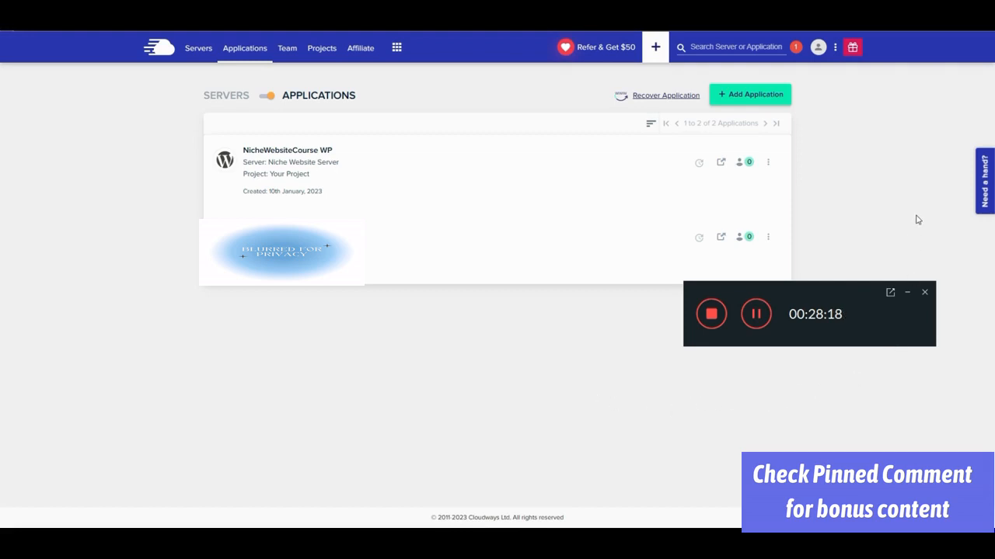
- Open the add-application form for the VULTR Atlanta server and review the available application types and the app name field
{"action": "left_click", "coordinate": [746, 97]}
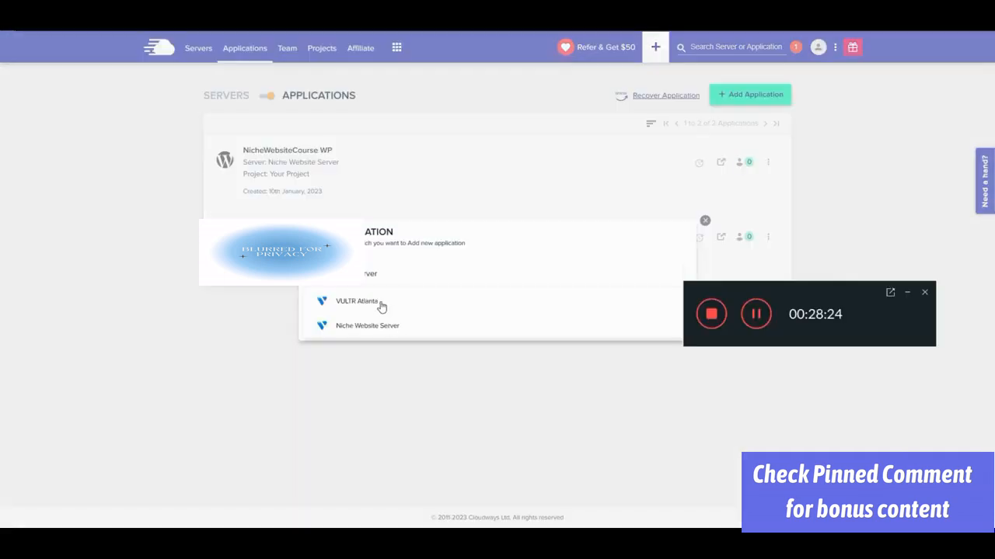
{"action": "left_click", "coordinate": [366, 301]}
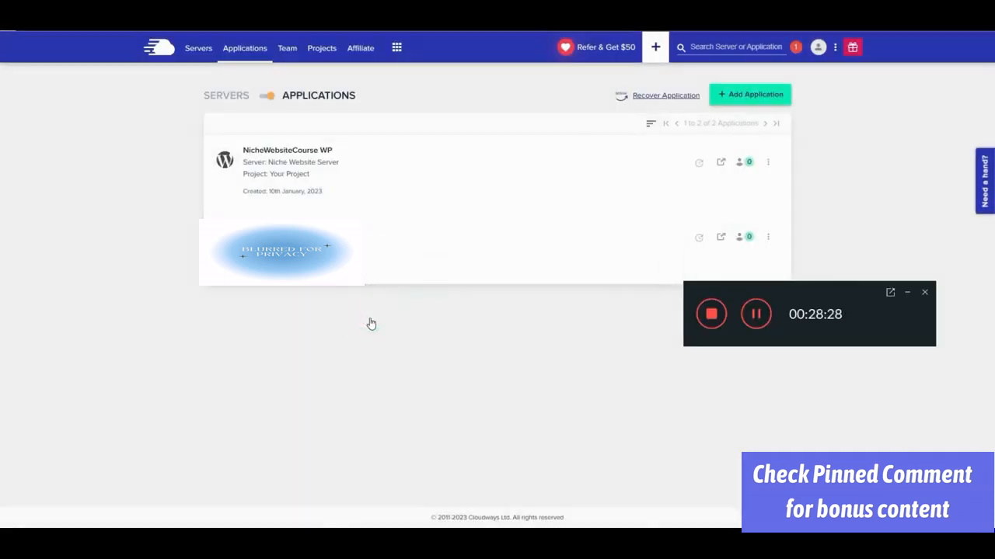
{"action": "left_click", "coordinate": [417, 217]}
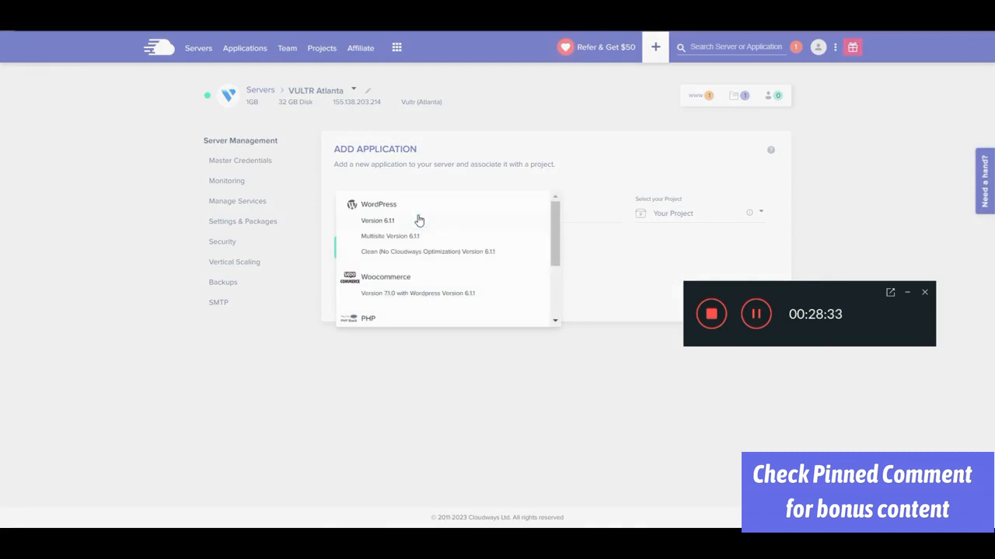
{"action": "scroll", "coordinate": [406, 295], "scroll_direction": "down", "scroll_amount": 2}
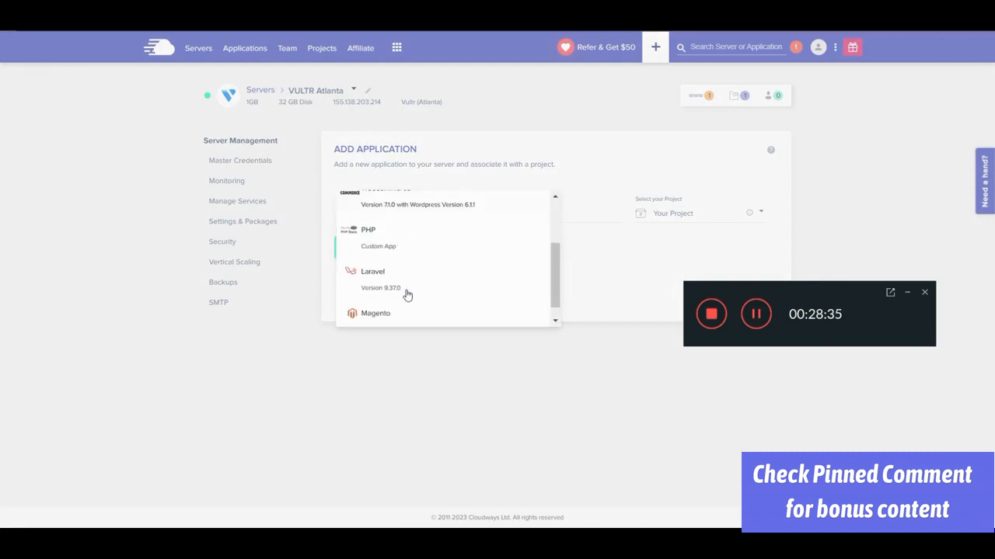
{"action": "scroll", "coordinate": [407, 293], "scroll_direction": "up", "scroll_amount": 2}
{"action": "left_click", "coordinate": [532, 215]}
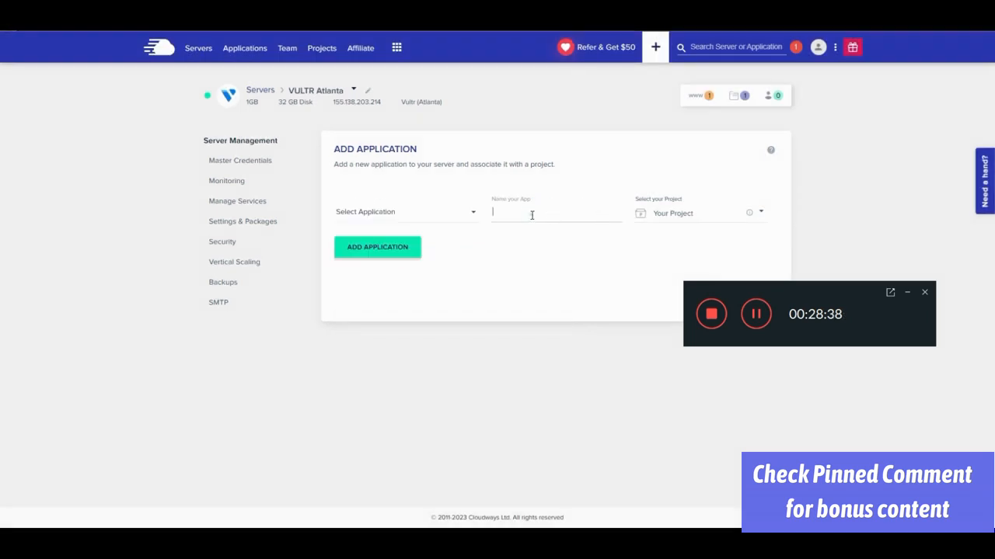
{"action": "left_click", "coordinate": [371, 262]}
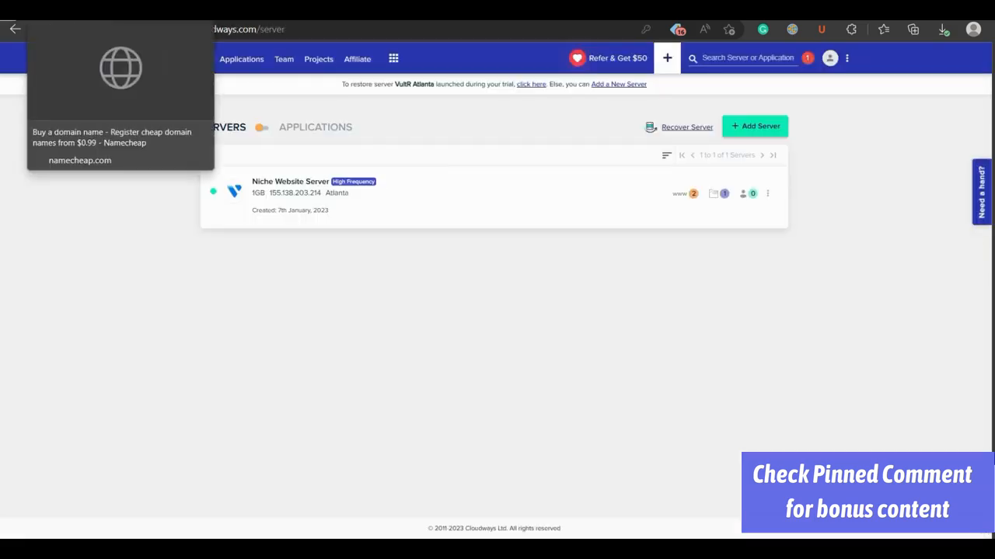
- Switch to Namecheap and open the advanced DNS host records of nichewebsitecourse.com
{"action": "left_click", "coordinate": [86, 11]}
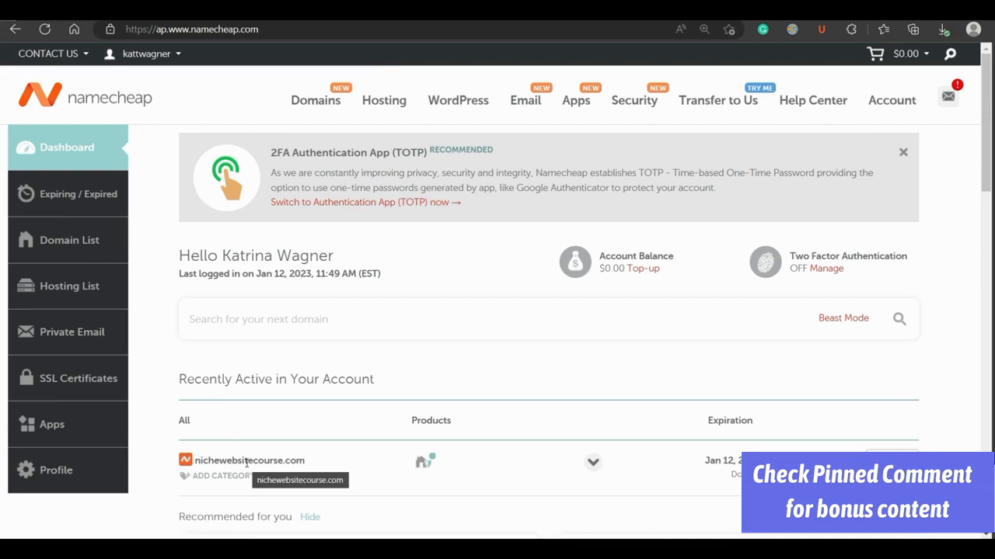
{"action": "left_click", "coordinate": [69, 244]}
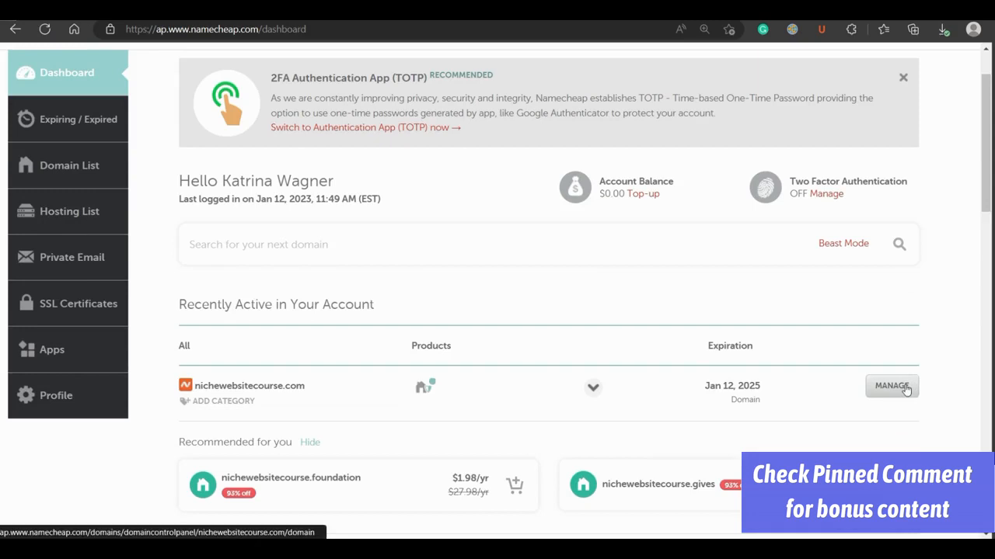
{"action": "left_click", "coordinate": [905, 389]}
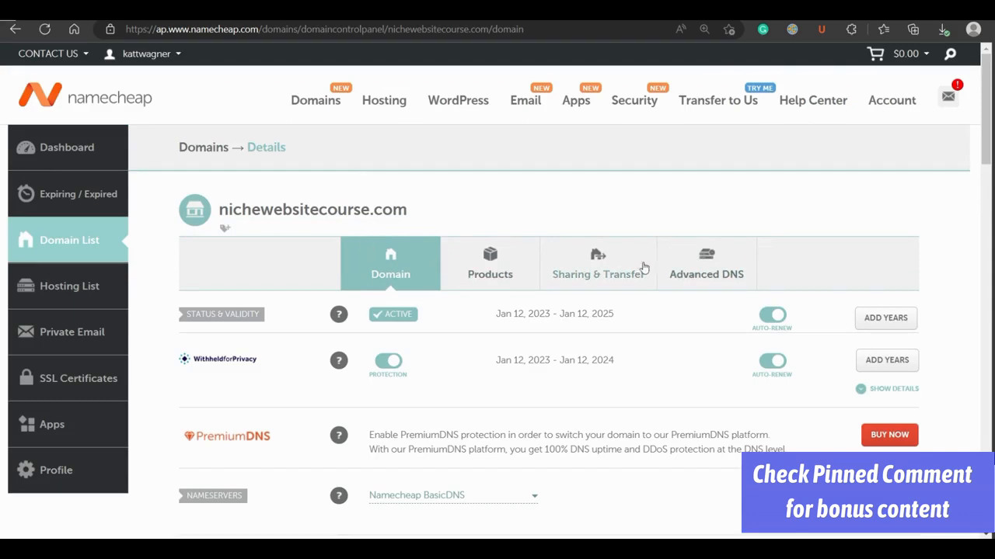
{"action": "left_click", "coordinate": [707, 262]}
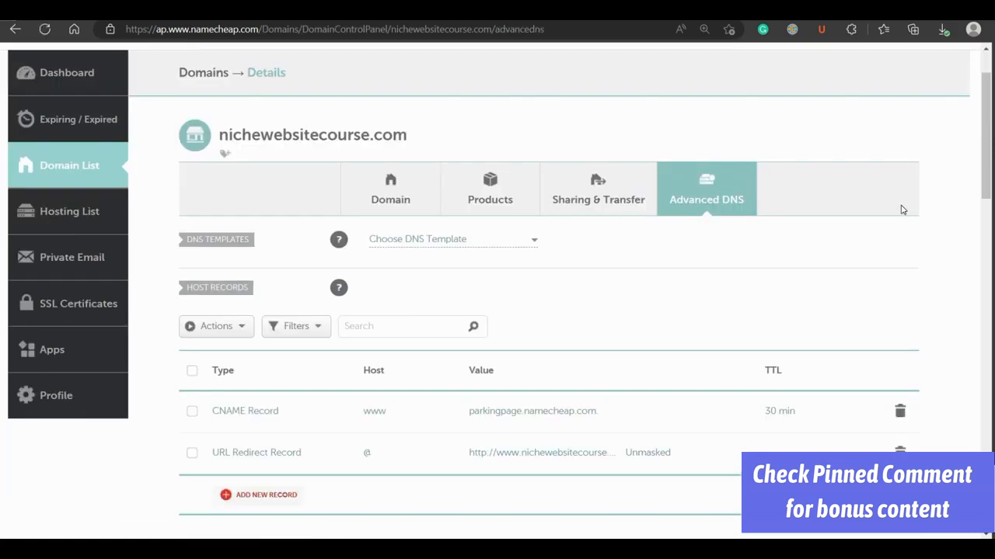
{"action": "scroll", "coordinate": [902, 209], "scroll_direction": "down", "scroll_amount": 1}
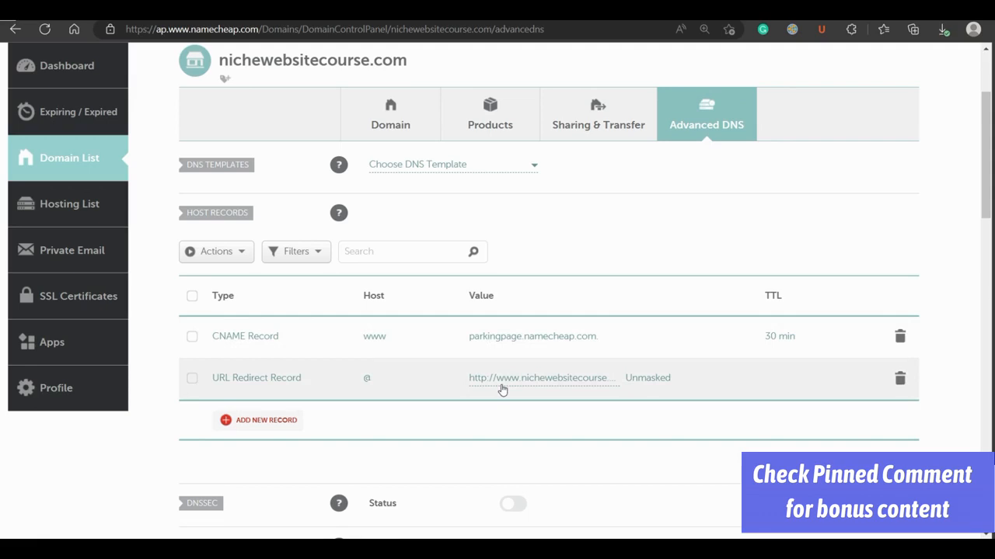
- Start a new A record in the host records of nichewebsitecourse.com with @ as its host
{"action": "left_click", "coordinate": [265, 420]}
{"action": "scroll", "coordinate": [297, 311], "scroll_direction": "down", "scroll_amount": 2}
{"action": "left_click", "coordinate": [296, 278]}
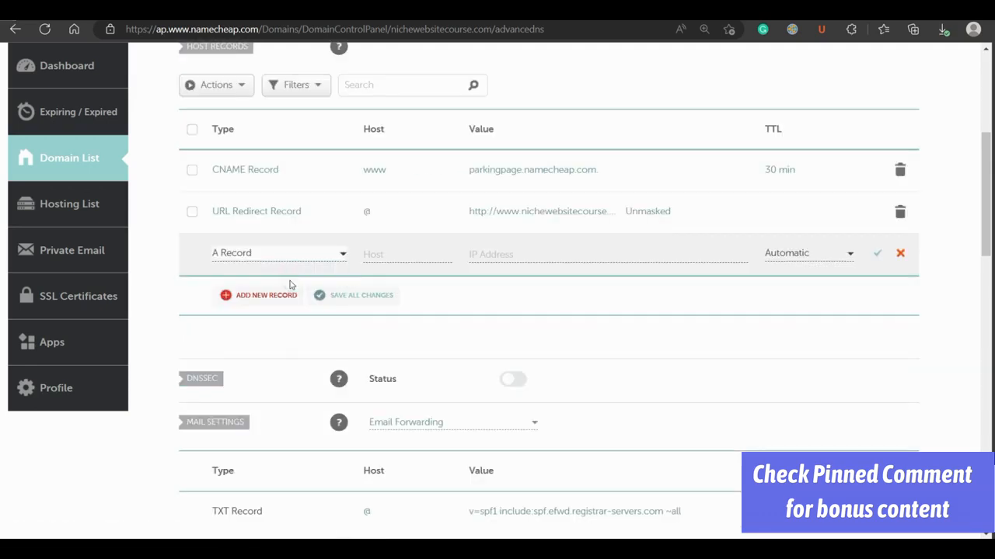
{"action": "left_click", "coordinate": [437, 259]}
{"action": "type", "text": "@"}
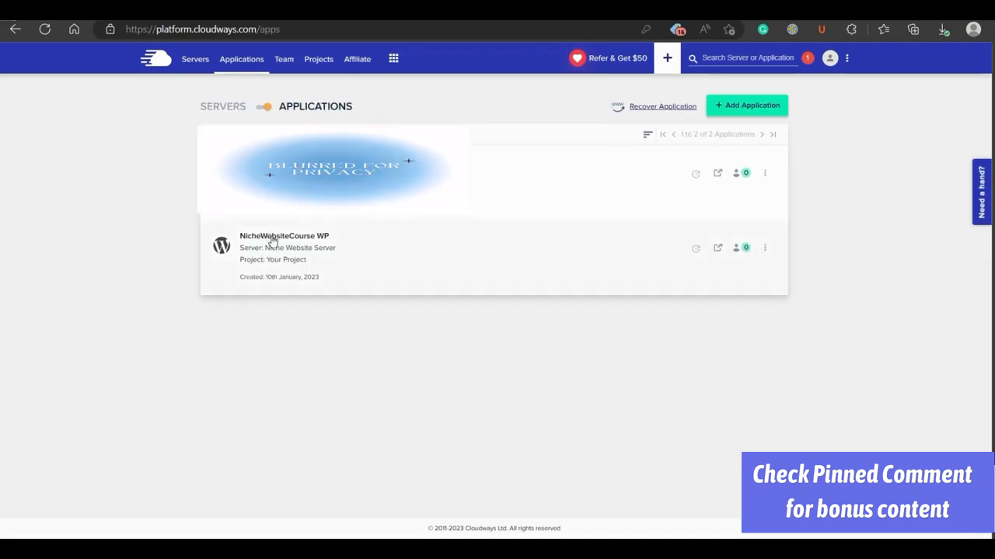
- Copy the public IP of the NicheWebsiteCourse WP application from Cloudways and enter 155.138.203.214 as the @ record's value in Namecheap
{"action": "left_click", "coordinate": [268, 236]}
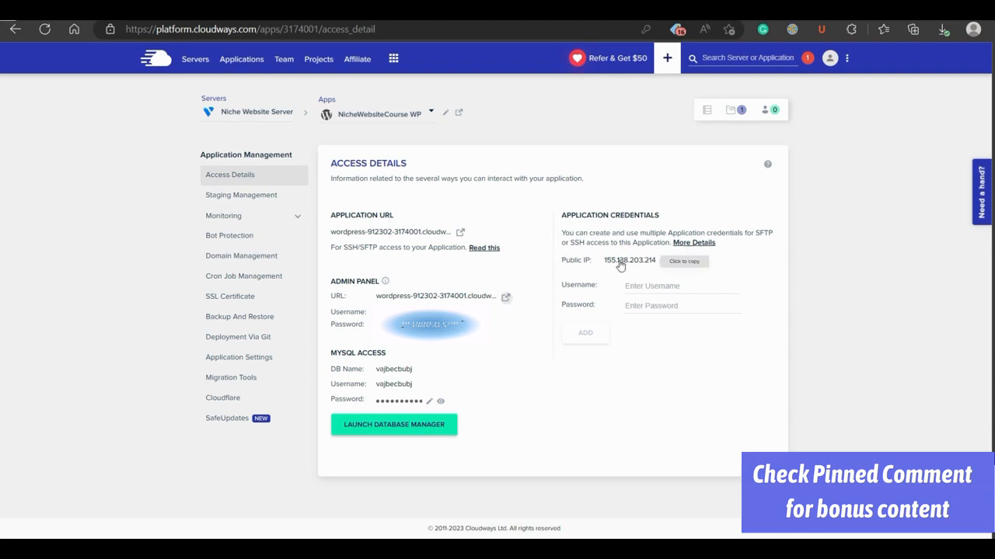
{"action": "left_click", "coordinate": [680, 264]}
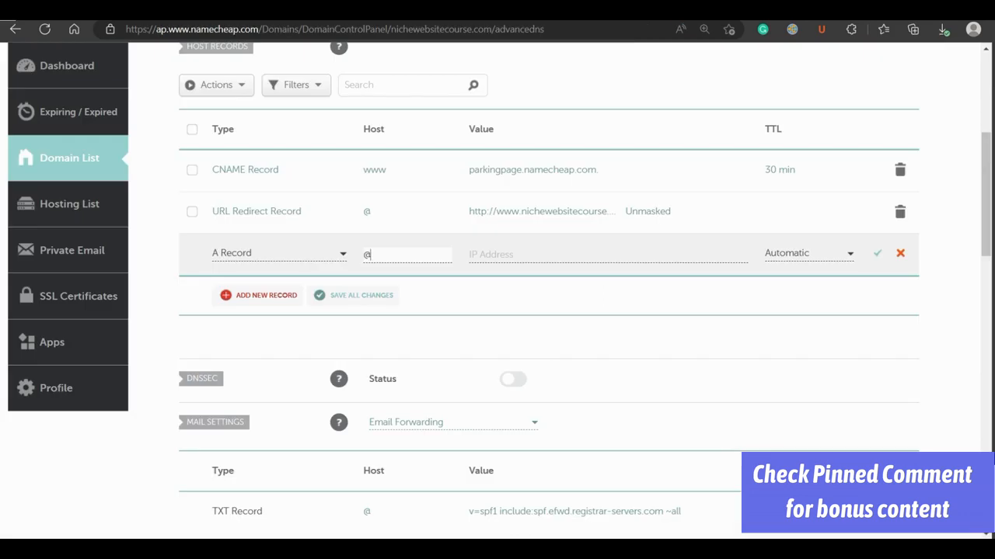
{"action": "left_click", "coordinate": [532, 255]}
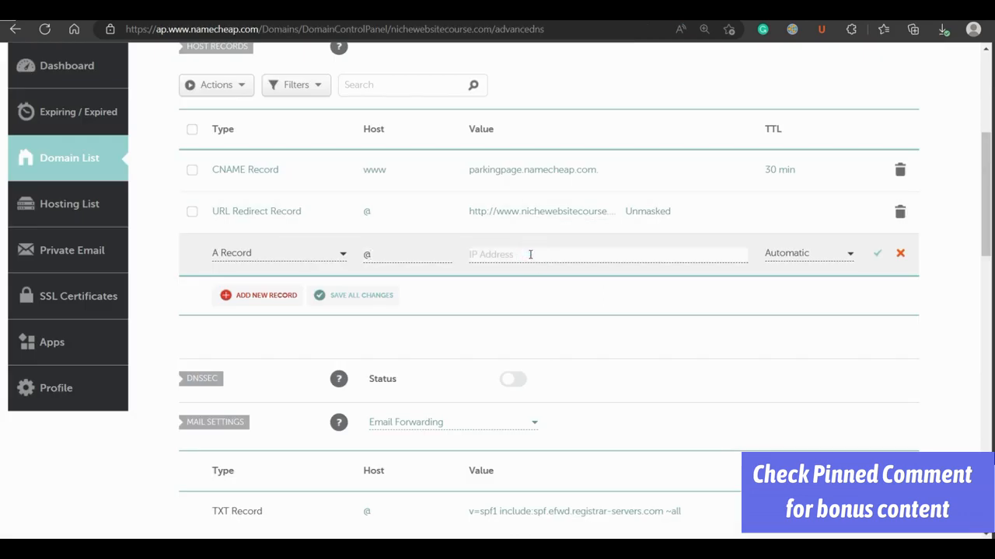
{"action": "type", "text": "155.138.203.214"}
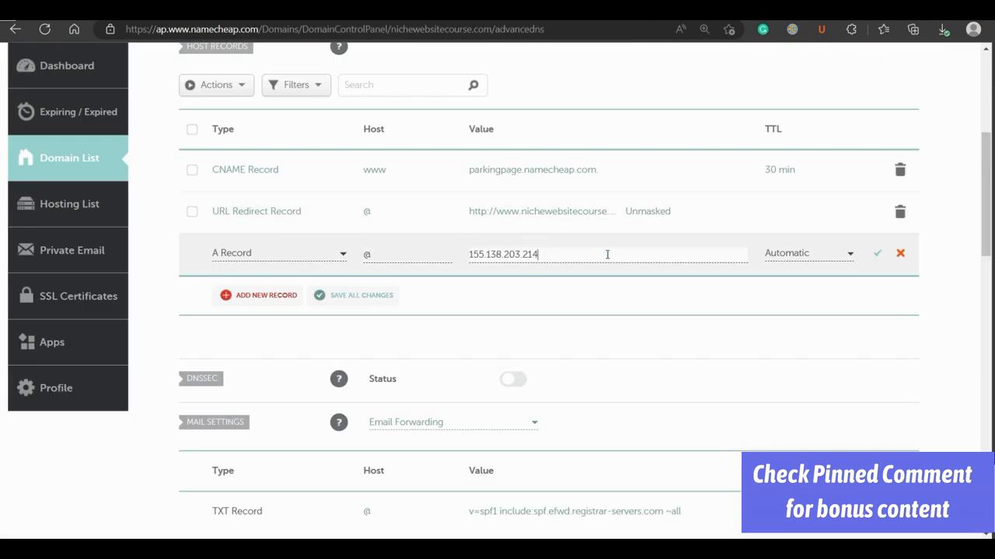
- Set the TTL of the @ A record to 1 min and save the record
{"action": "left_click", "coordinate": [814, 257]}
{"action": "scroll", "coordinate": [817, 295], "scroll_direction": "down", "scroll_amount": 1}
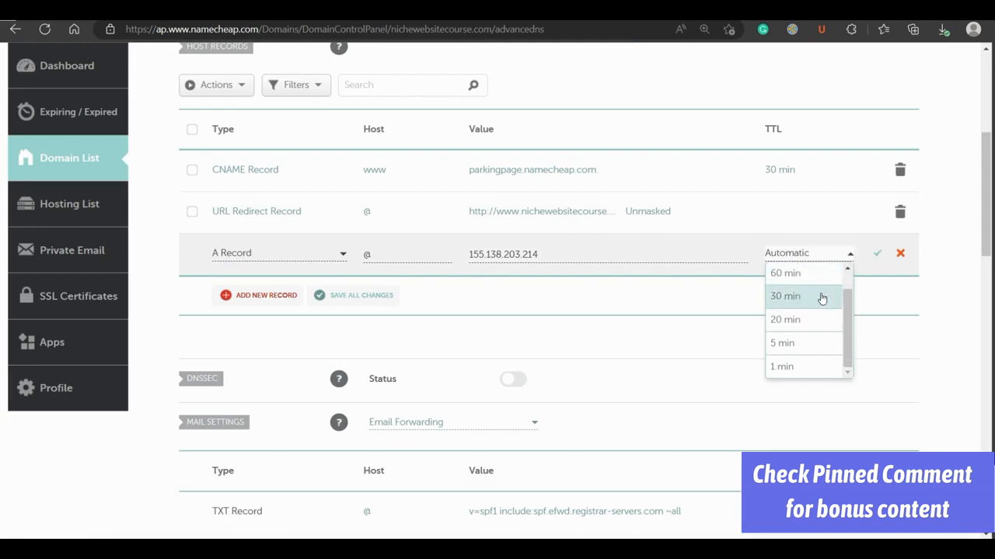
{"action": "left_click", "coordinate": [815, 369]}
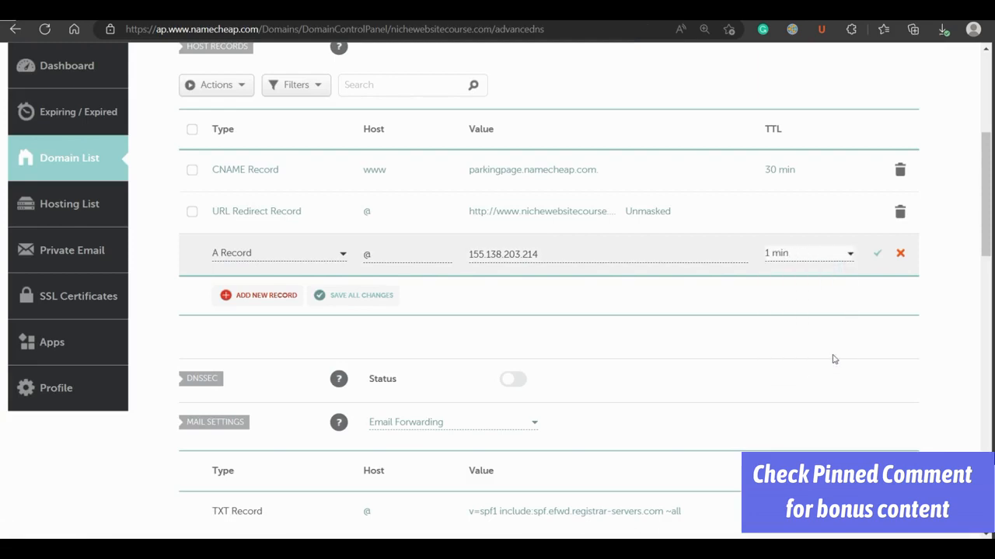
{"action": "left_click", "coordinate": [878, 258]}
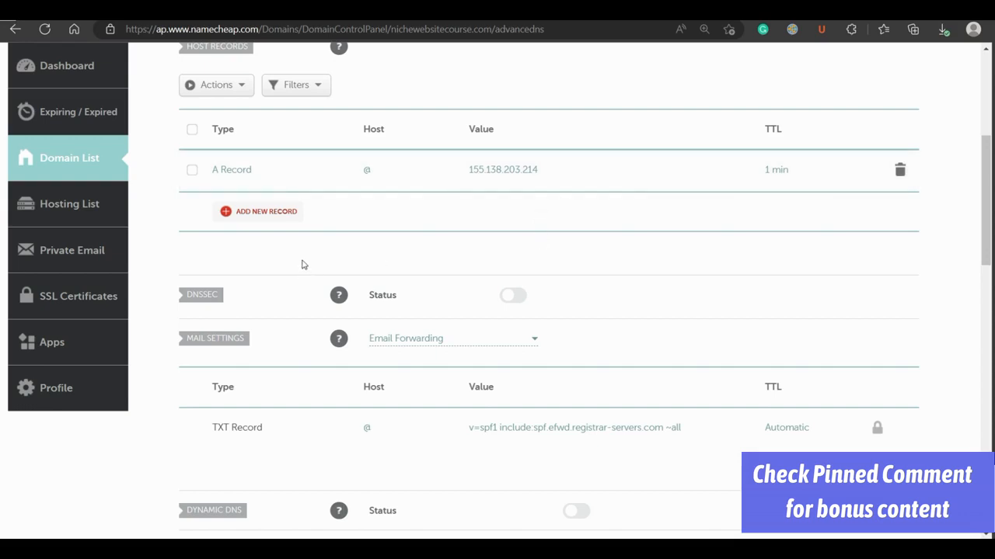
- Add and save a second A record with host www, value 155.138.203.214 and a TTL of 1 min
{"action": "left_click", "coordinate": [273, 221]}
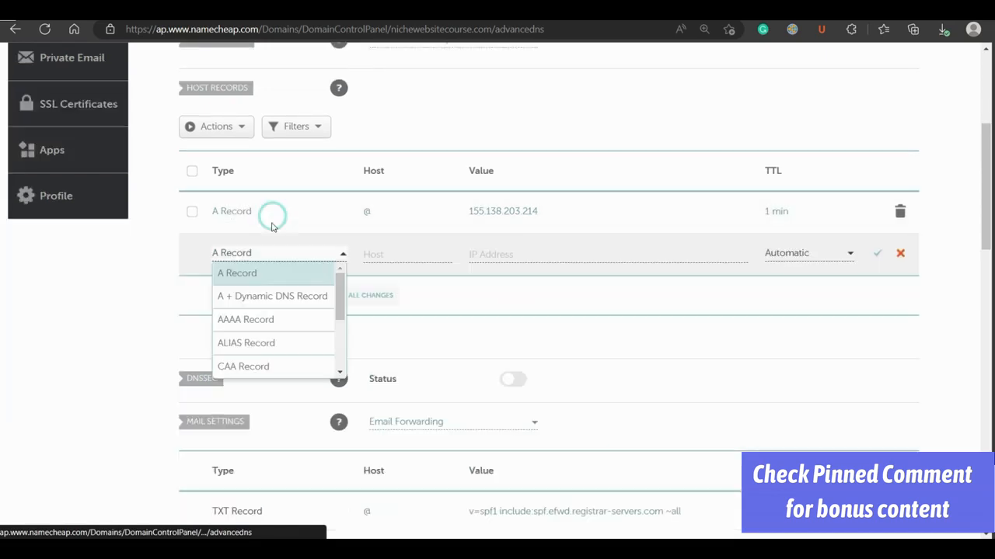
{"action": "left_click", "coordinate": [273, 272]}
{"action": "left_click", "coordinate": [383, 252]}
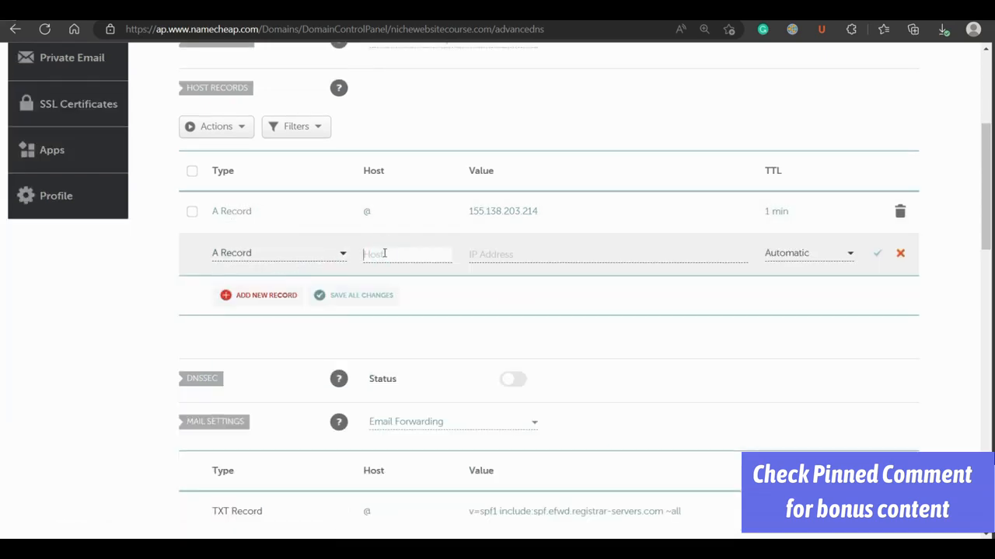
{"action": "type", "text": "www"}
{"action": "left_click", "coordinate": [495, 259]}
{"action": "type", "text": "155.138.203.214"}
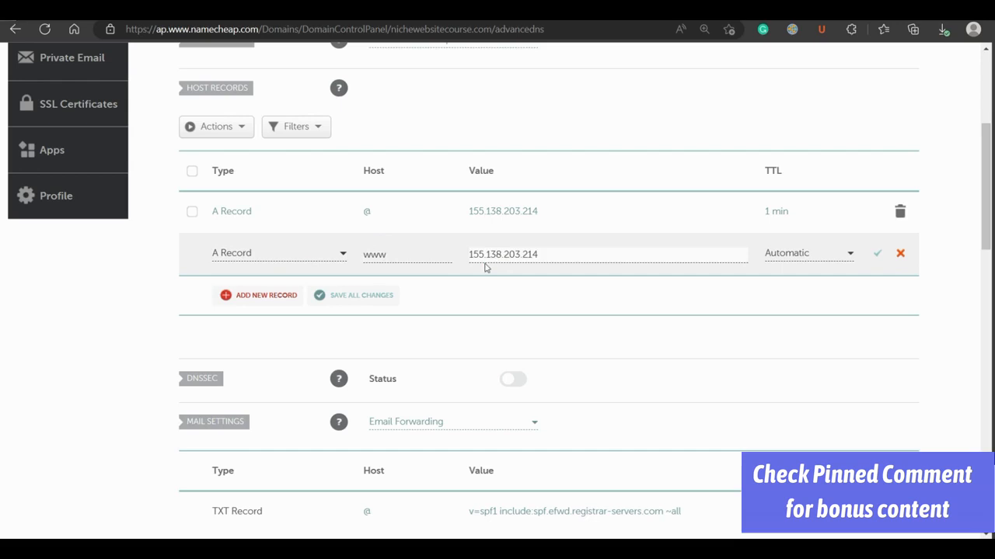
{"action": "left_click", "coordinate": [847, 255]}
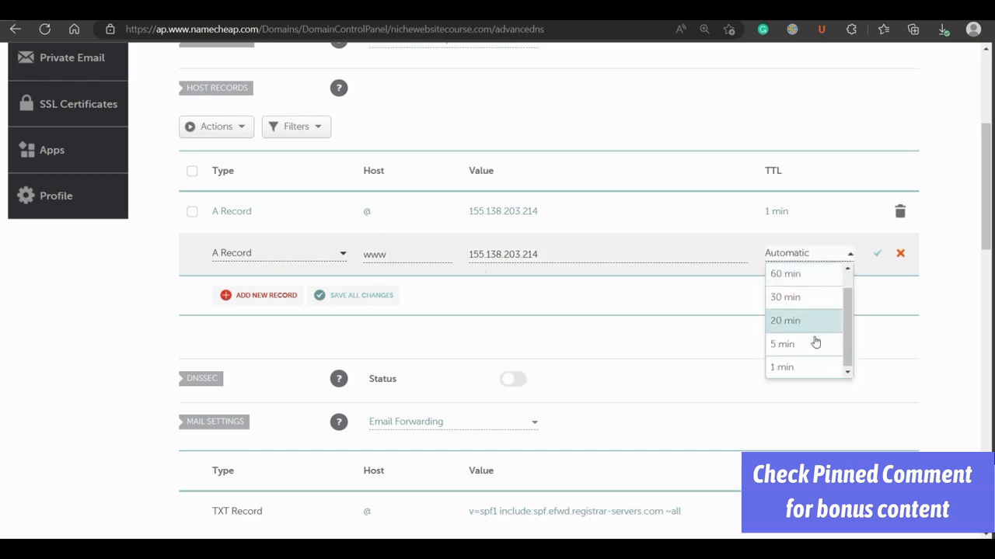
{"action": "left_click", "coordinate": [811, 368]}
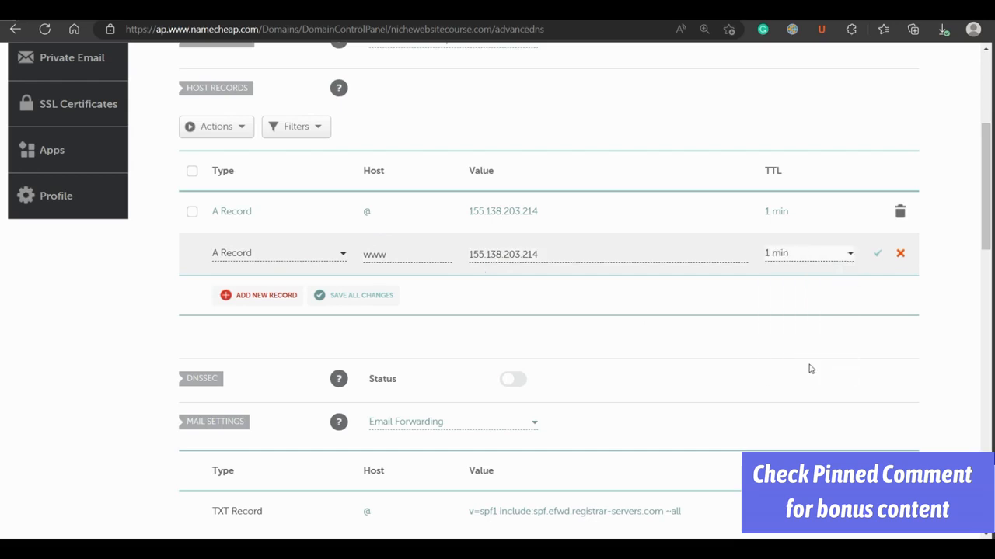
{"action": "left_click", "coordinate": [879, 257]}
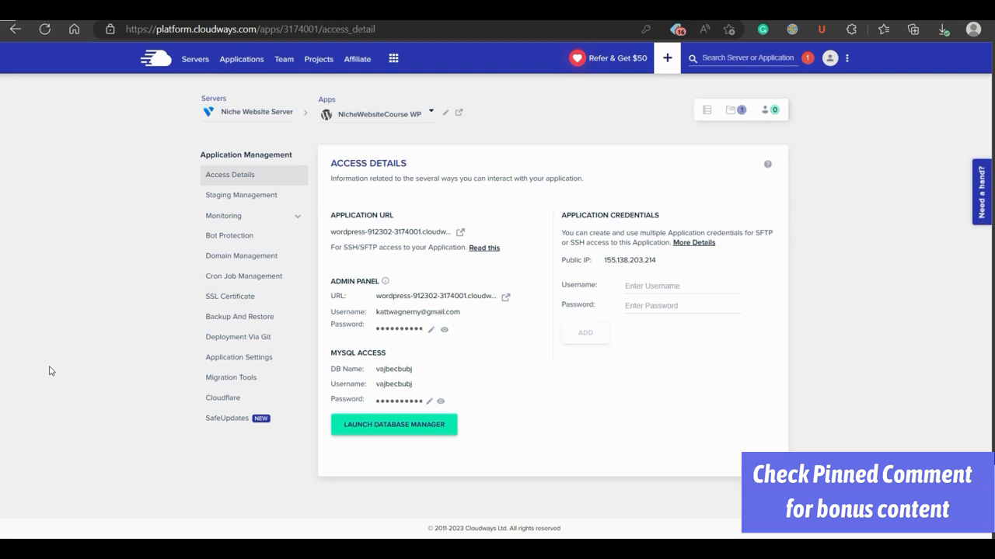
- In Cloudways, add nichewebsitecourse.com to the domain list of the NicheWebsiteCourse WP application
{"action": "left_click", "coordinate": [237, 264]}
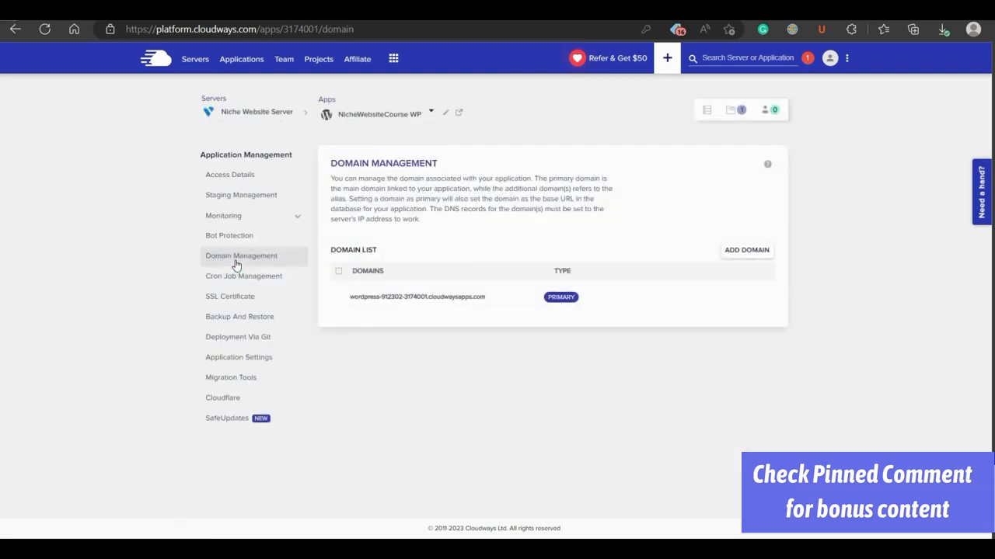
{"action": "left_click", "coordinate": [747, 250]}
{"action": "left_click", "coordinate": [373, 315]}
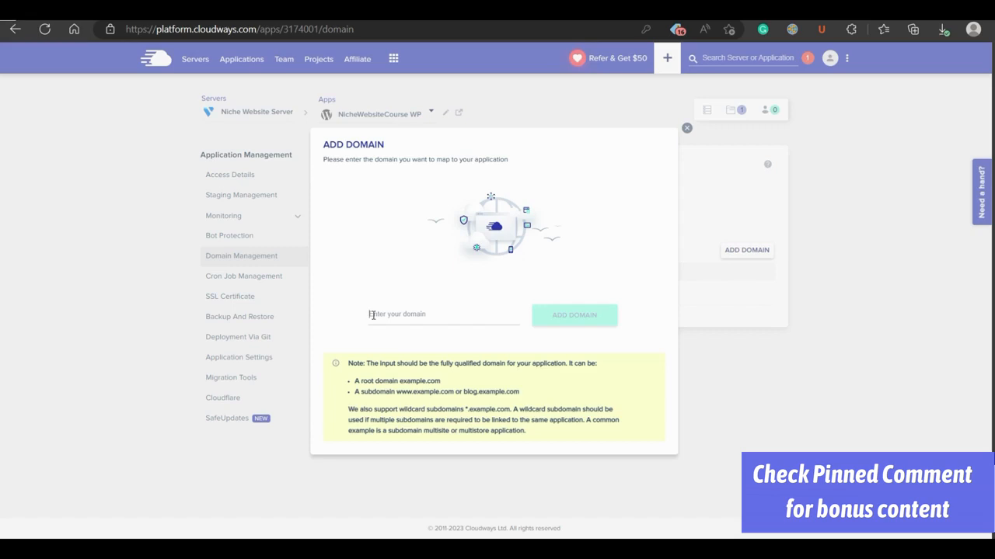
{"action": "type", "text": "nichewebsitecourse.com"}
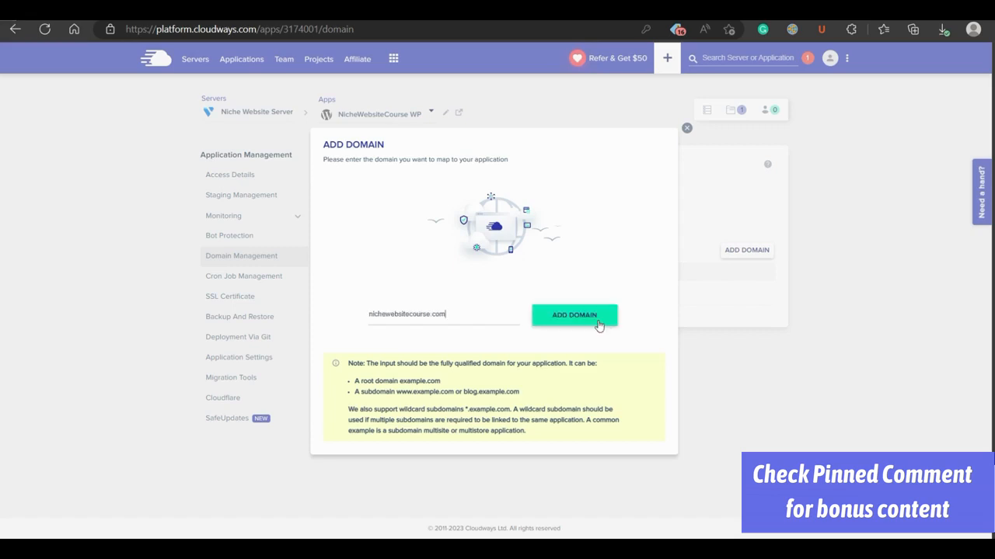
{"action": "left_click", "coordinate": [598, 325]}
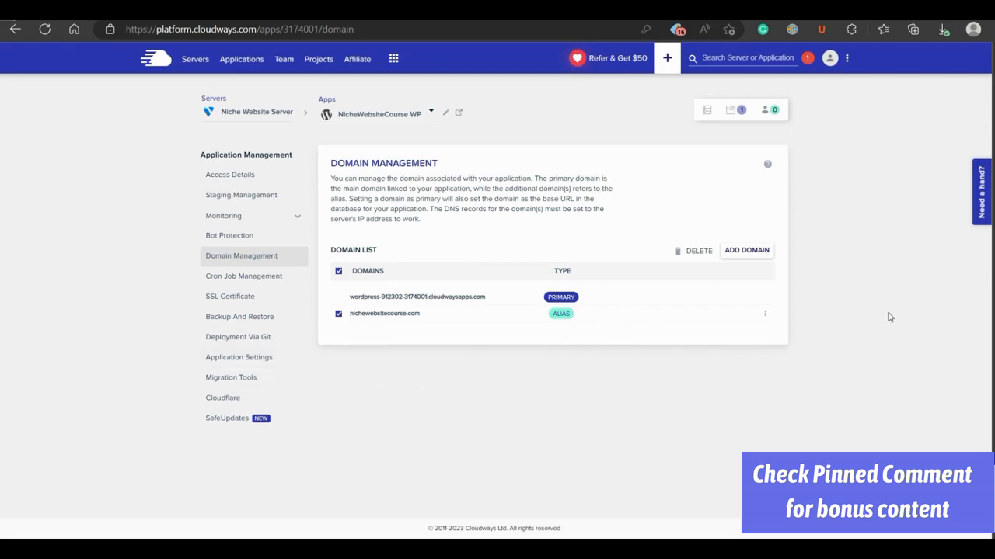
- Make nichewebsitecourse.com the primary domain of the application
{"action": "left_click", "coordinate": [767, 318]}
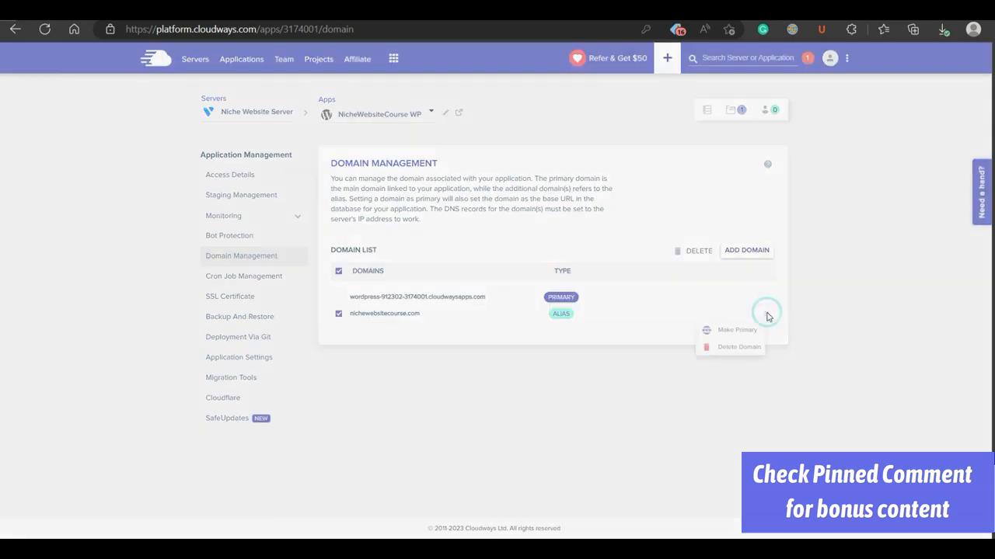
{"action": "left_click", "coordinate": [738, 331]}
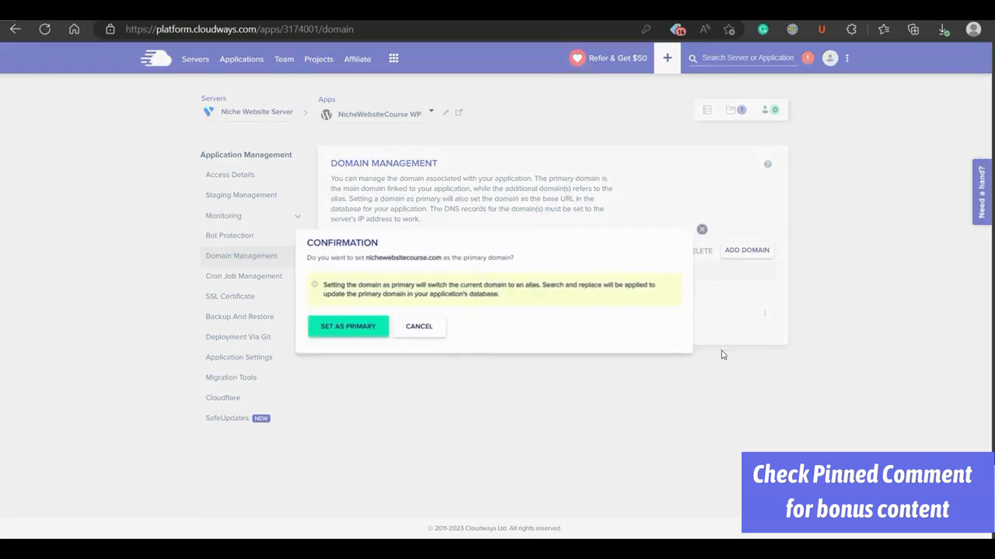
{"action": "left_click", "coordinate": [350, 326]}
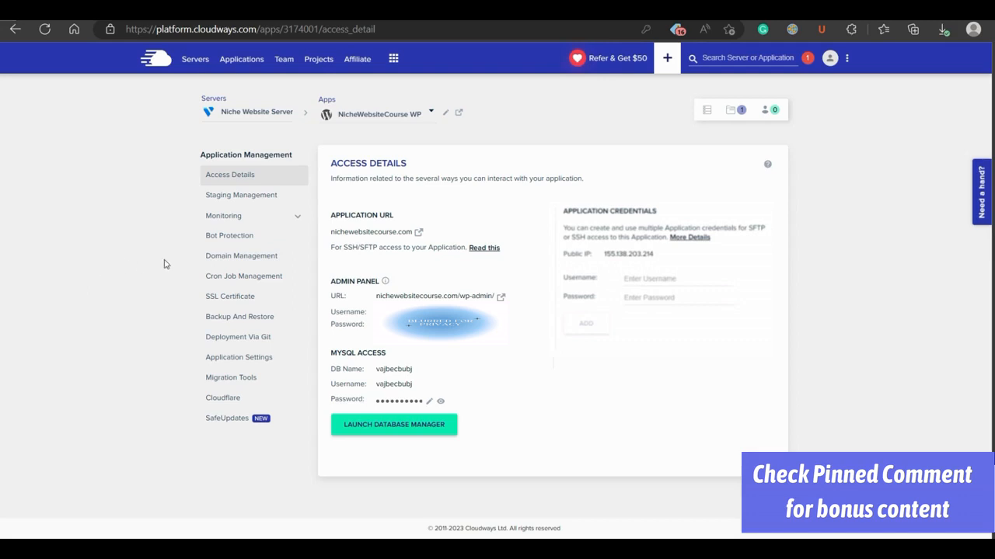
- Open the application's SSL certificate settings and choose Let's Encrypt as the certificate type
{"action": "left_click", "coordinate": [217, 300]}
{"action": "left_click", "coordinate": [436, 237]}
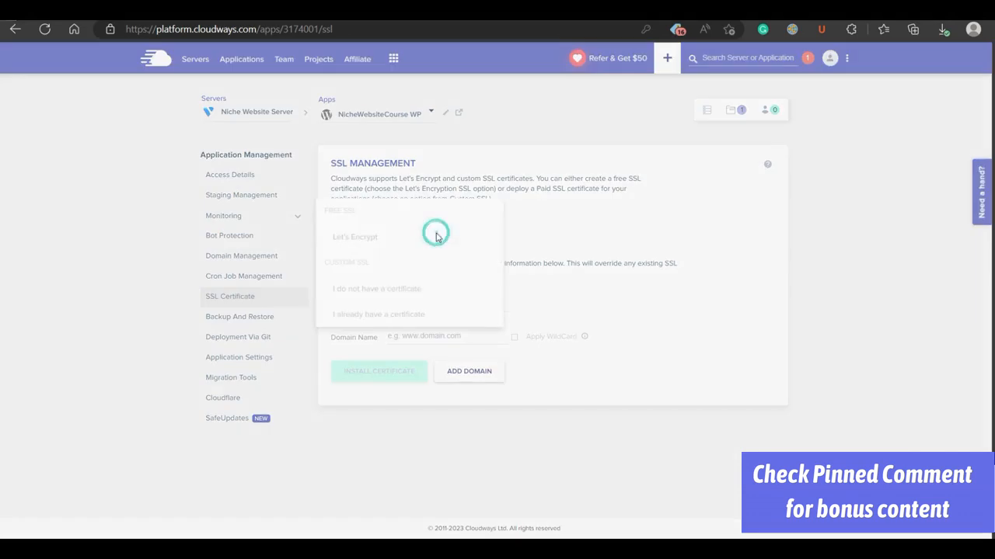
{"action": "left_click", "coordinate": [372, 237]}
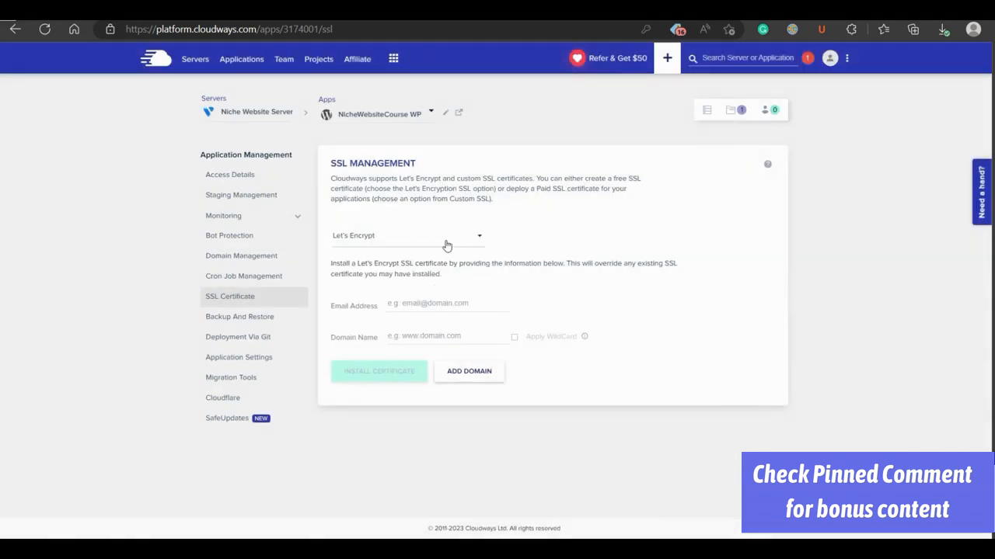
{"action": "left_click", "coordinate": [345, 238]}
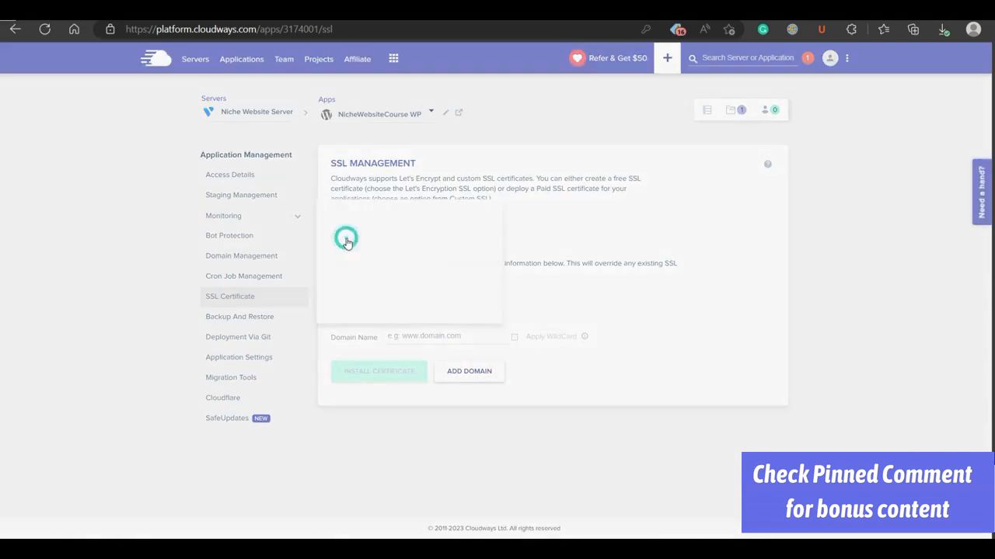
{"action": "left_click", "coordinate": [354, 238]}
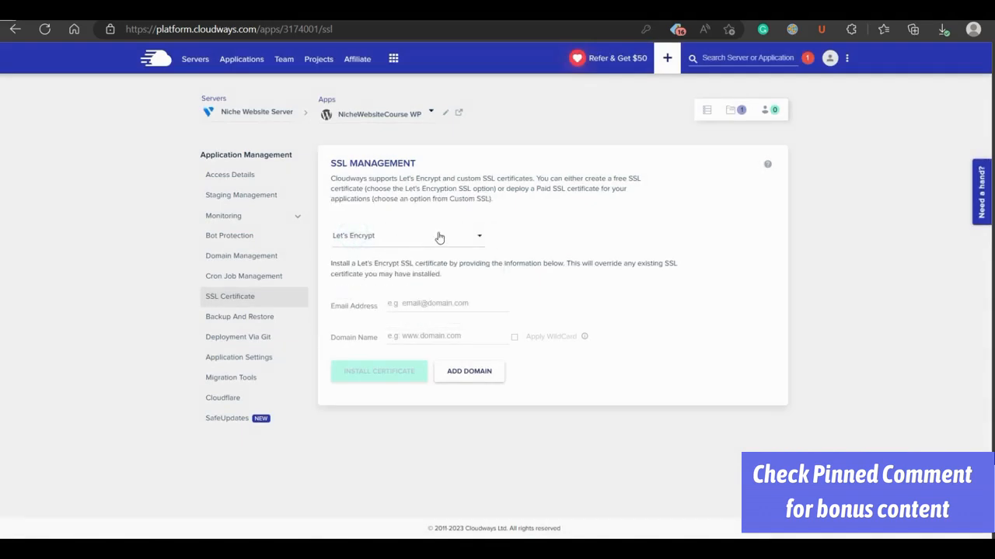
- Enter the contact email address and the domain name nichewebsitecourse.com, and install the Let's Encrypt certificate
{"action": "left_click", "coordinate": [453, 302]}
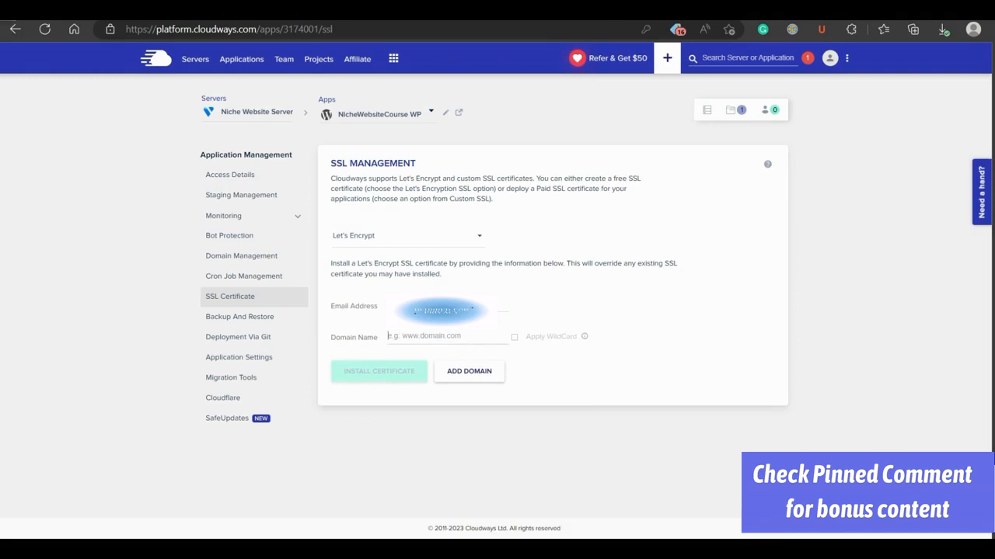
{"action": "type", "text": "nichewebsitecourse.com"}
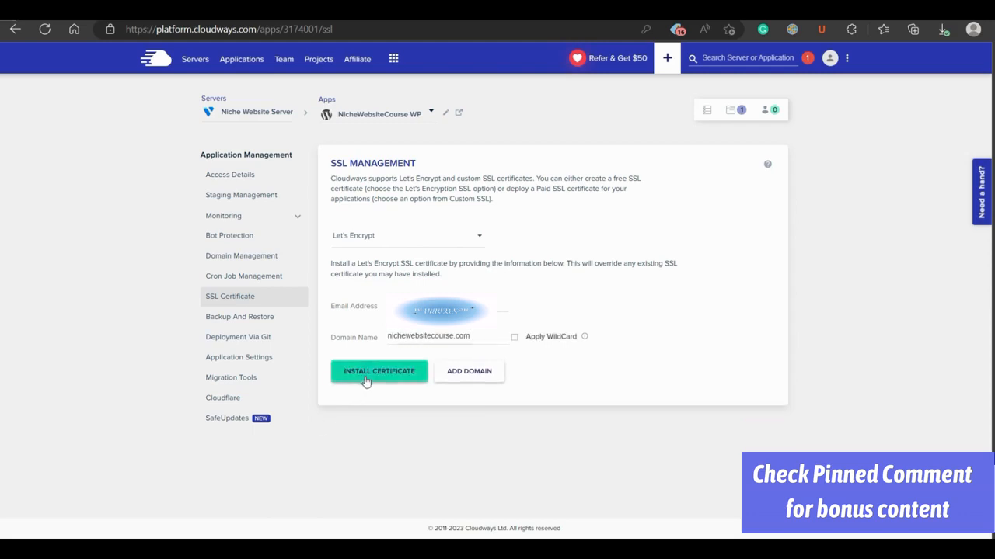
{"action": "left_click", "coordinate": [366, 380]}
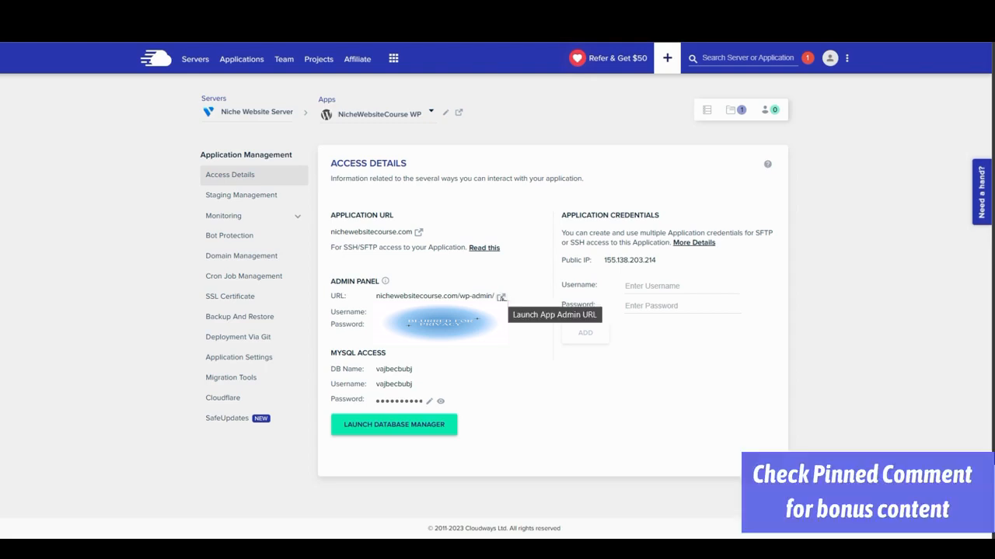
- Launch the application's WordPress admin URL and log in with the admin username and password
{"action": "left_click", "coordinate": [500, 296]}
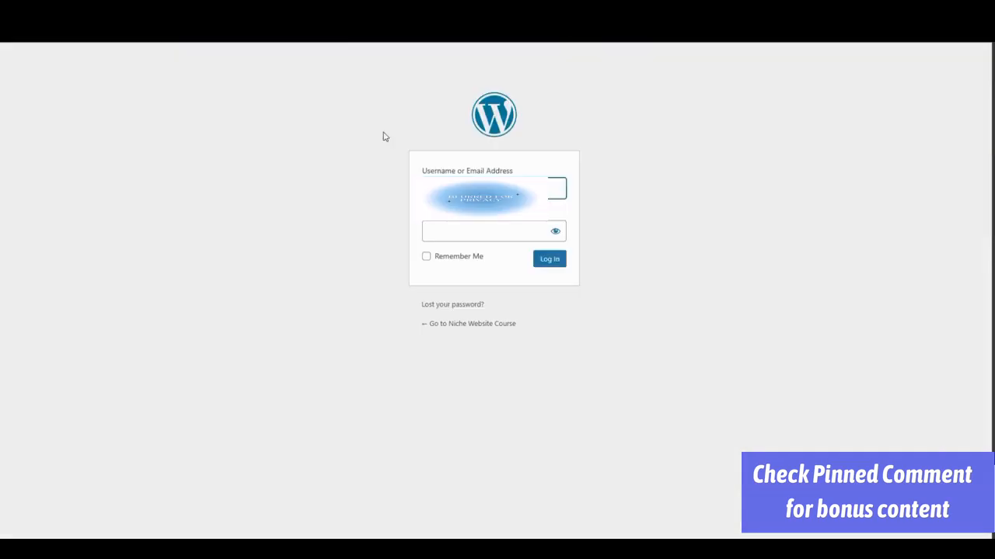
{"action": "key", "text": "ctrl+v"}
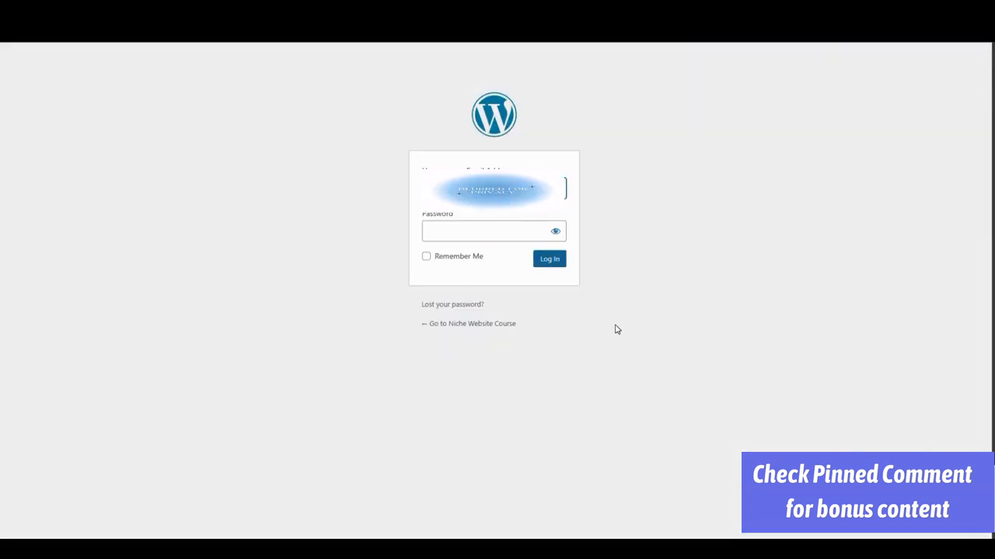
{"action": "key", "text": "ctrl+v"}
{"action": "left_click", "coordinate": [559, 264]}
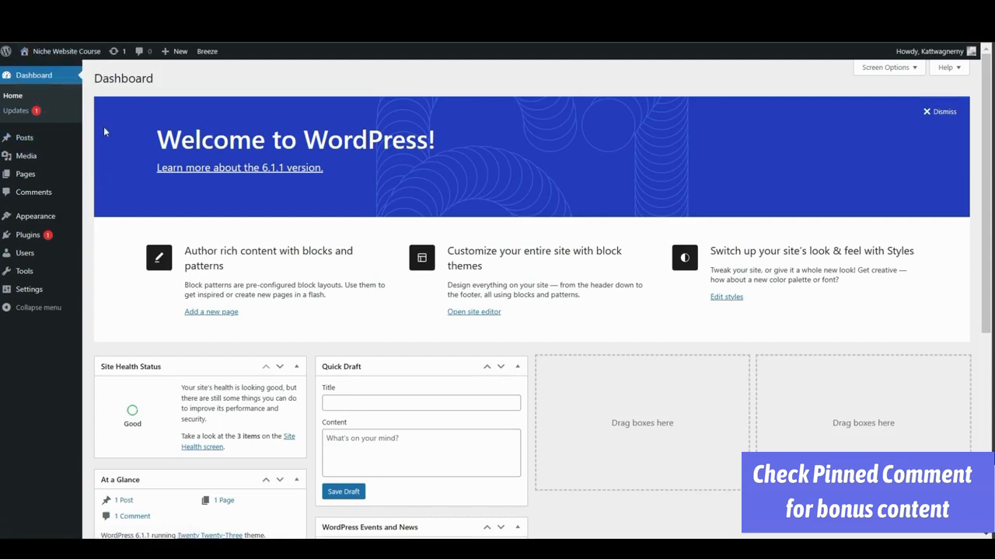
- Visit the live Niche Website Course site and examine its default front page from the headline to the footer
{"action": "mouse_move", "coordinate": [31, 54]}
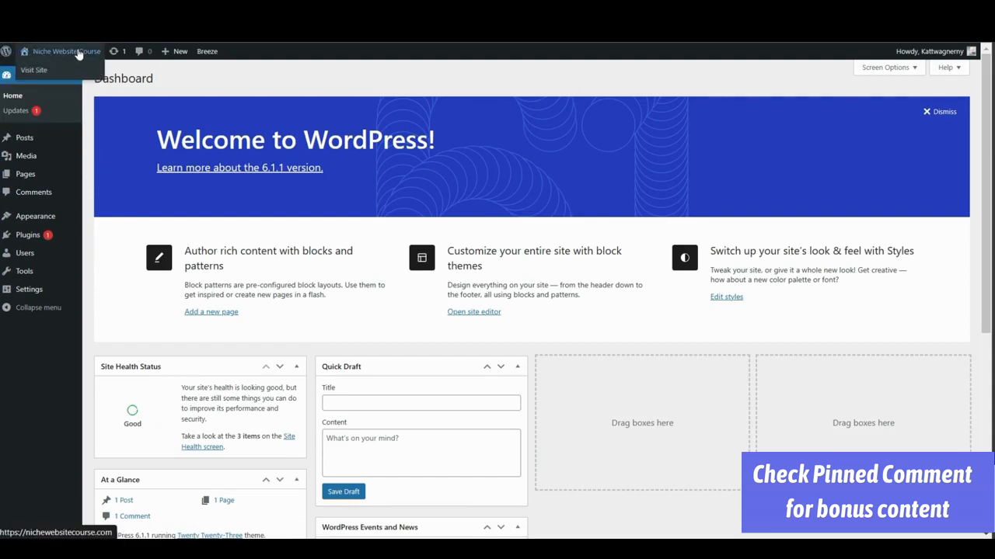
{"action": "left_click", "coordinate": [459, 11]}
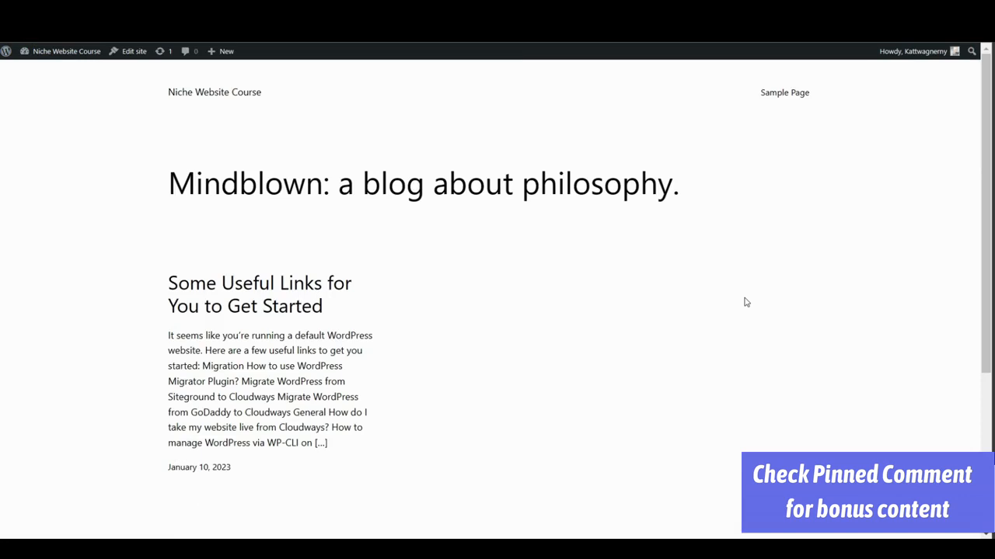
{"action": "left_click_drag", "start_coordinate": [164, 192], "coordinate": [727, 183]}
{"action": "left_click", "coordinate": [726, 182]}
{"action": "left_click_drag", "start_coordinate": [166, 181], "coordinate": [711, 198]}
{"action": "left_click", "coordinate": [681, 244]}
{"action": "scroll", "coordinate": [497, 286], "scroll_direction": "down", "scroll_amount": 4}
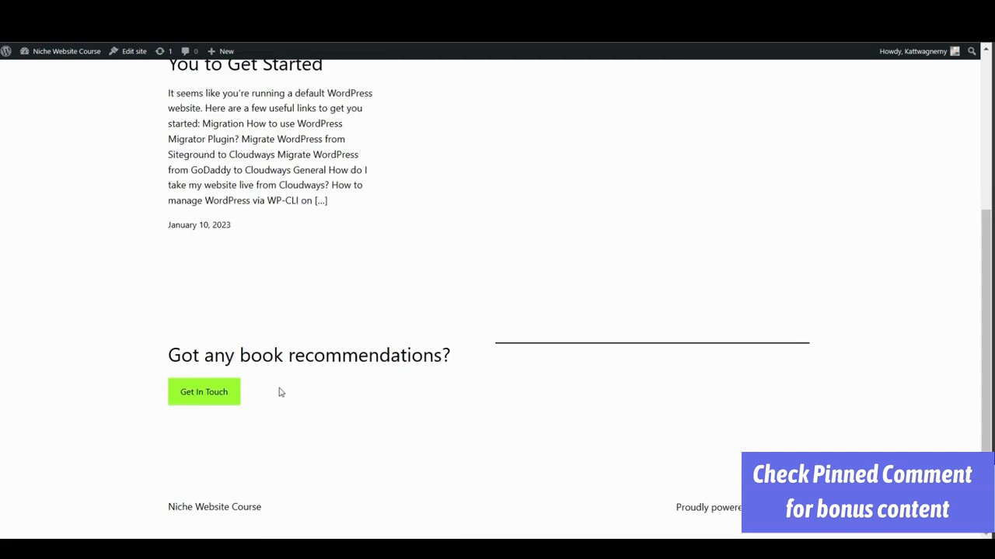
{"action": "scroll", "coordinate": [342, 457], "scroll_direction": "up", "scroll_amount": 3}
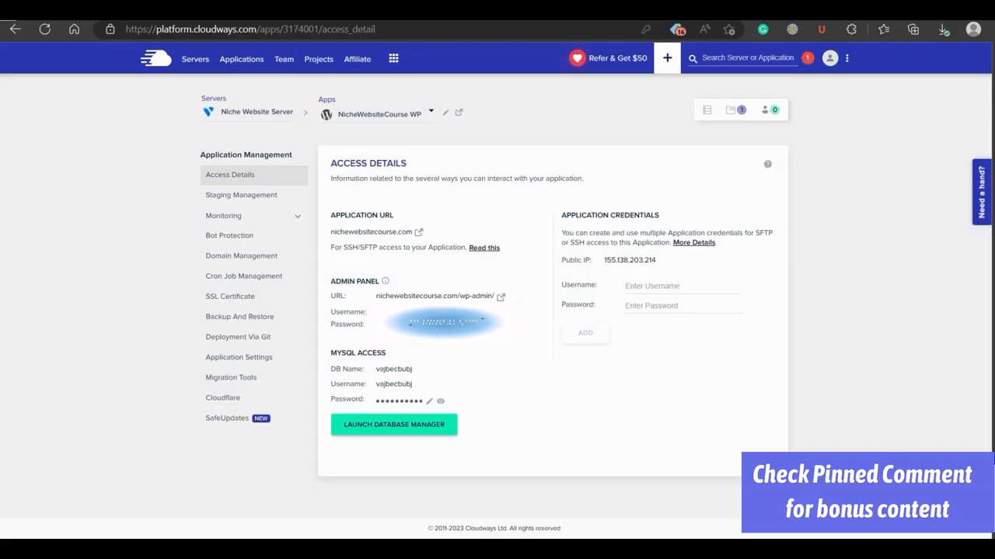
- Back in Cloudways, open the help widget and look through its support options
{"action": "left_click", "coordinate": [981, 183]}
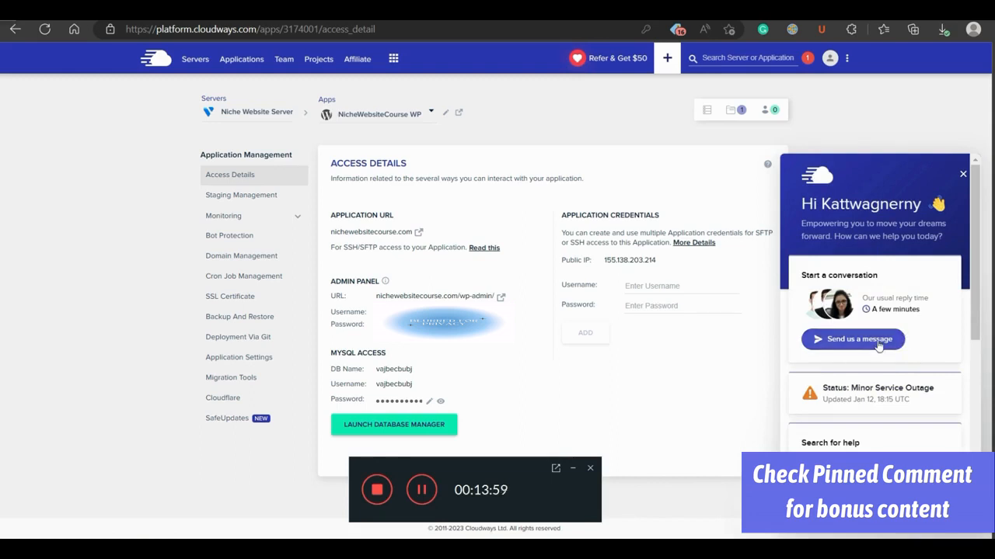
{"action": "scroll", "coordinate": [878, 347], "scroll_direction": "down", "scroll_amount": 2}
{"action": "scroll", "coordinate": [878, 347], "scroll_direction": "down", "scroll_amount": 3}
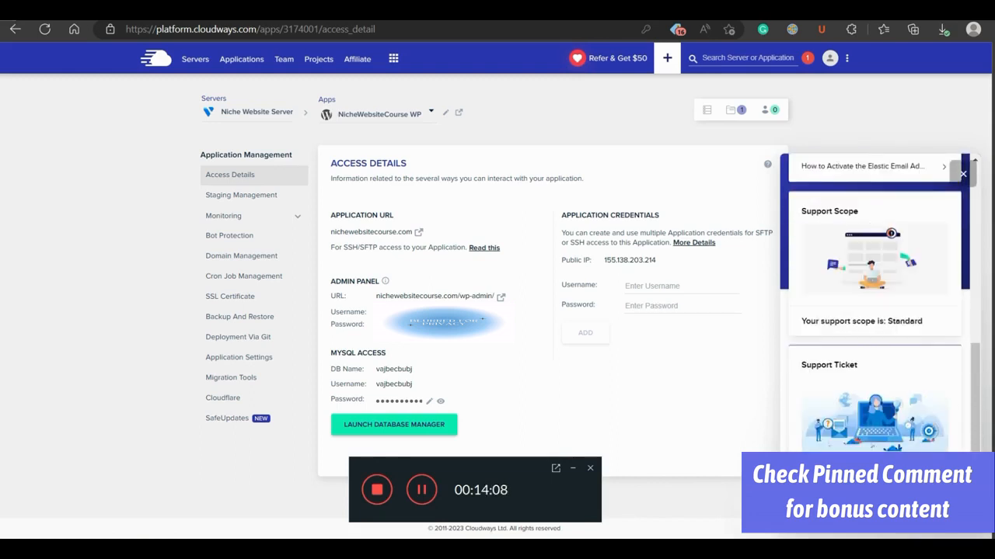
{"action": "scroll", "coordinate": [878, 347], "scroll_direction": "up", "scroll_amount": 1}
{"action": "scroll", "coordinate": [878, 347], "scroll_direction": "up", "scroll_amount": 4}
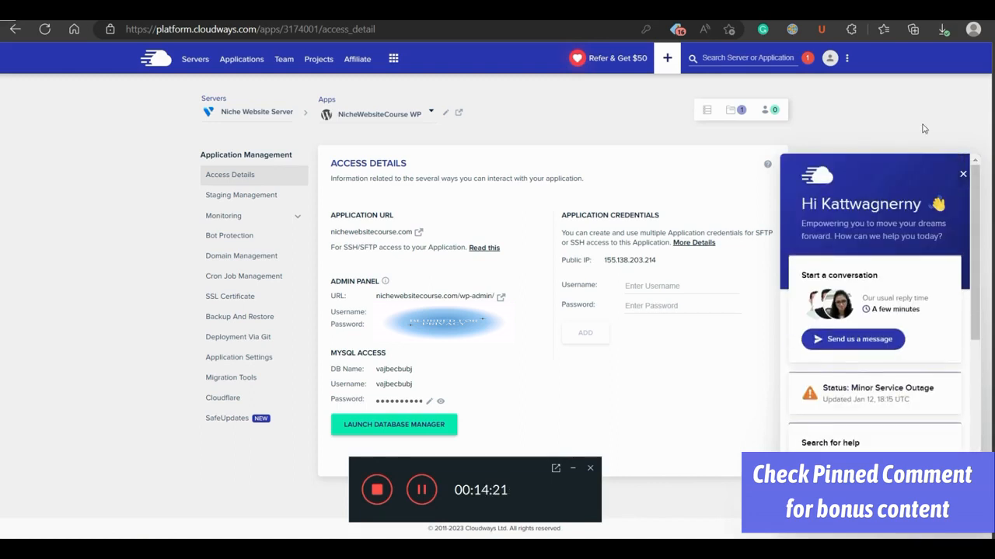